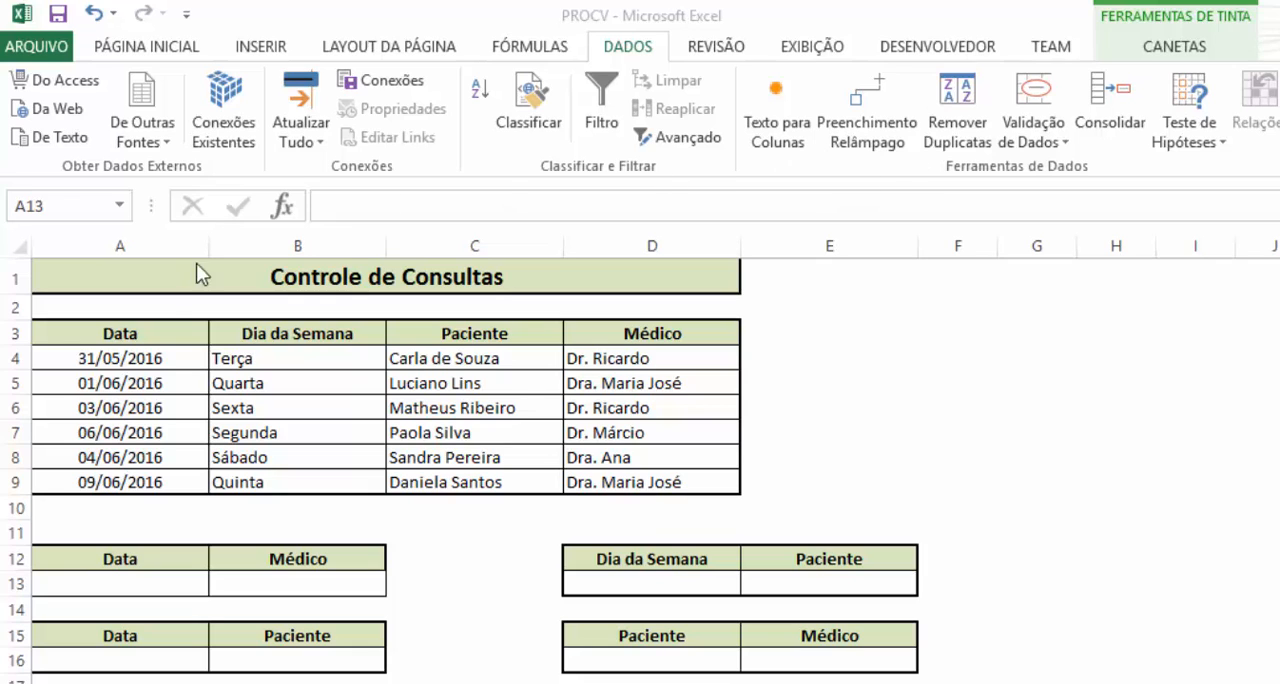
# Review the consultations table and its Data, Dia da Semana, Paciente and Médico columns
pyautogui.moveTo(160, 333); pyautogui.dragTo(650, 485)
pyautogui.moveTo(169, 330); pyautogui.dragTo(106, 482)
pyautogui.moveTo(323, 332); pyautogui.dragTo(359, 446)
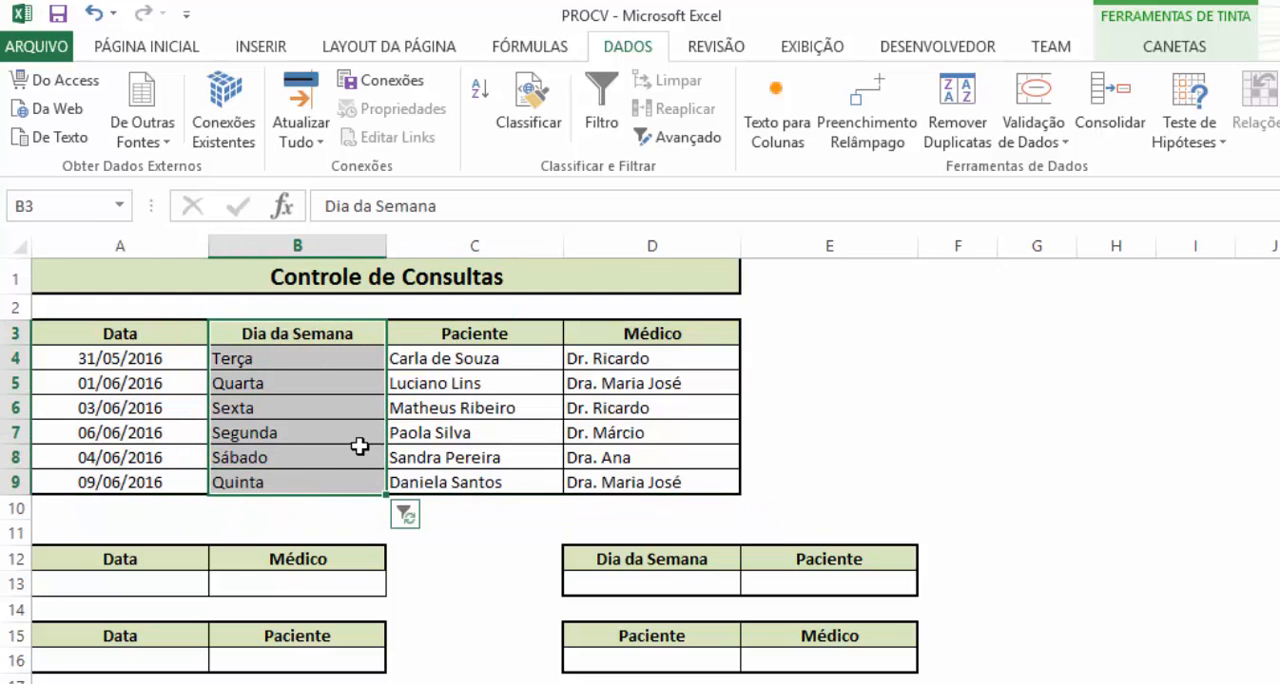
pyautogui.moveTo(491, 346); pyautogui.dragTo(455, 484)
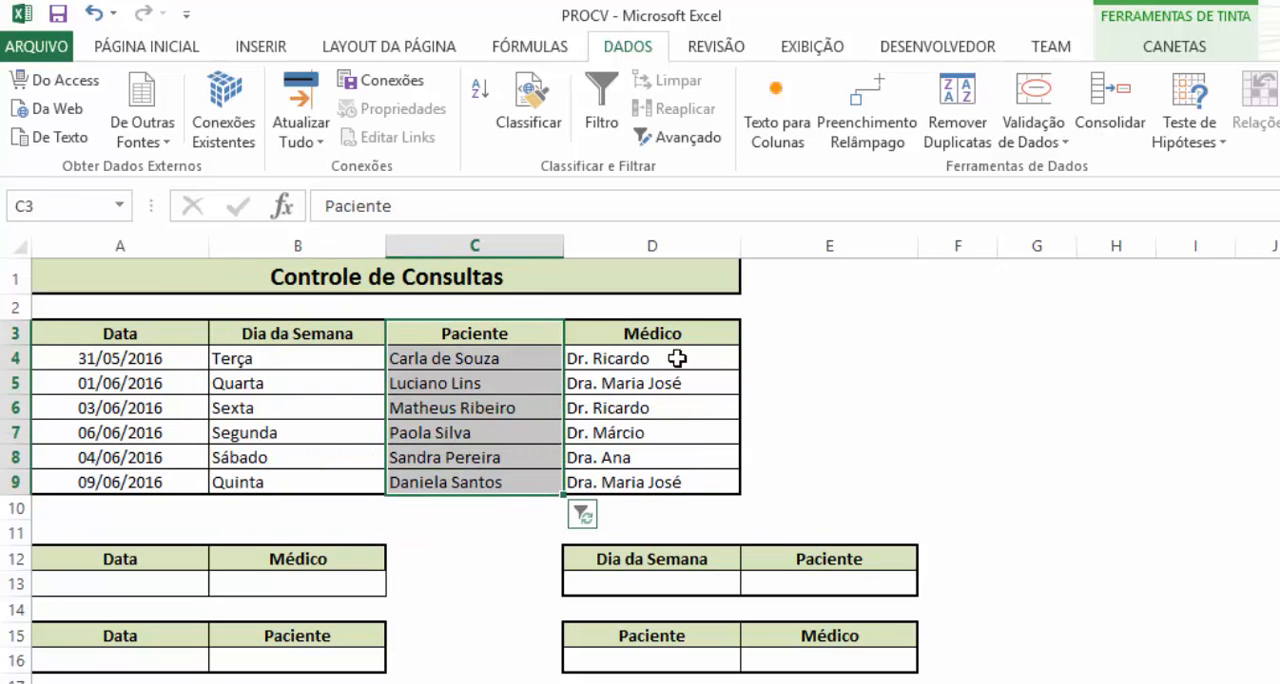
pyautogui.moveTo(665, 330); pyautogui.dragTo(640, 482)
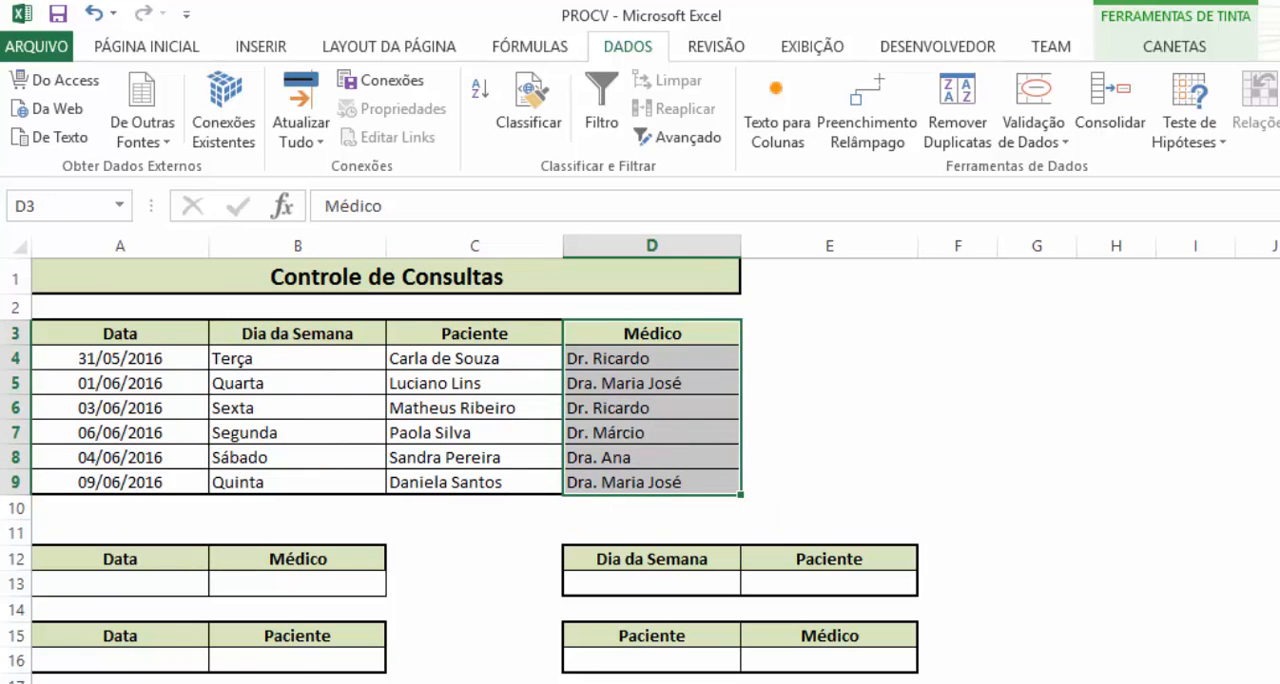
pyautogui.click(497, 540)
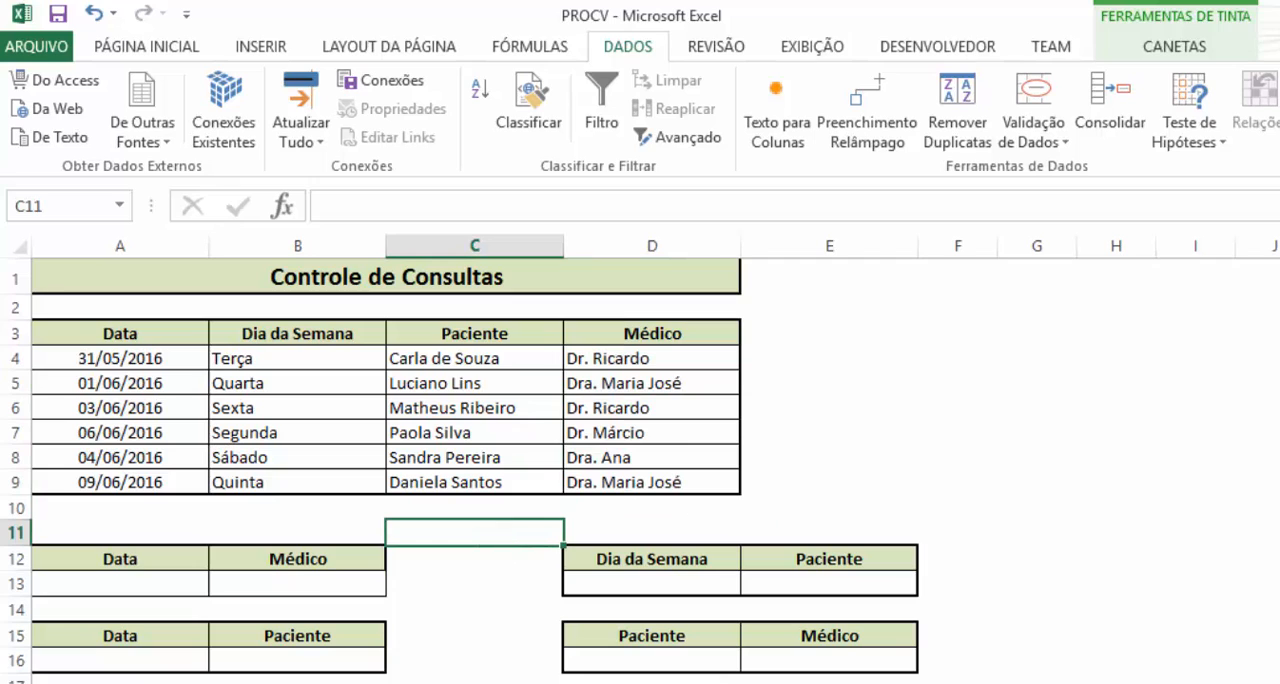
# Copy the date 06/06/2016 from A7 into A13, under Data in the Data/Médico lookup table
pyautogui.click(136, 587)
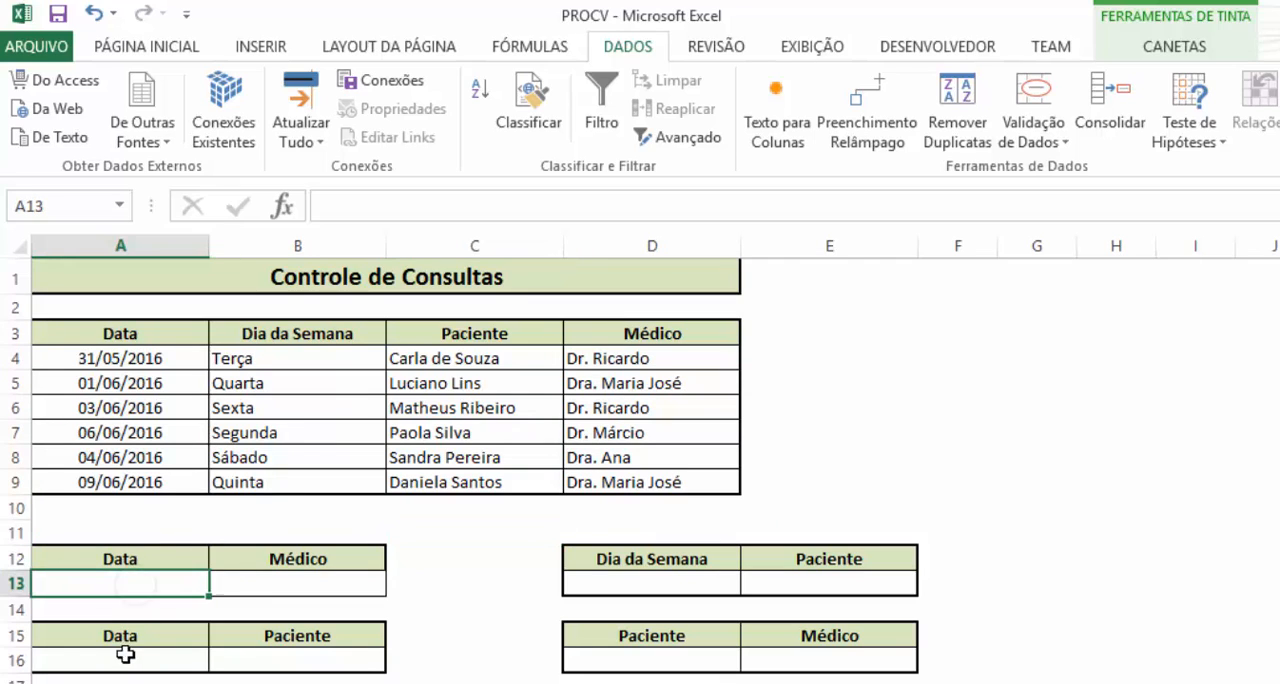
pyautogui.click(163, 421)
pyautogui.hotkey('ctrl', 'c')
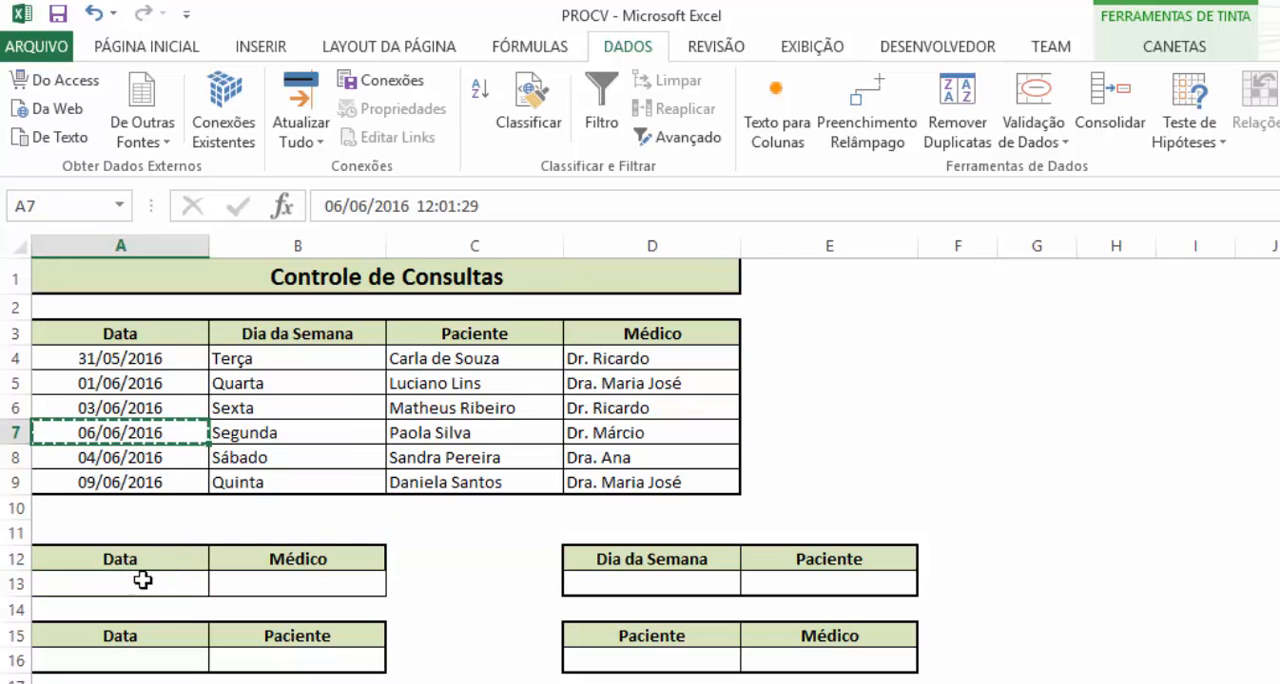
pyautogui.click(145, 585)
pyautogui.hotkey('ctrl', 'v')
# Start a PROCV formula in B13, under Médico, with A13 as the lookup value
pyautogui.click(287, 589)
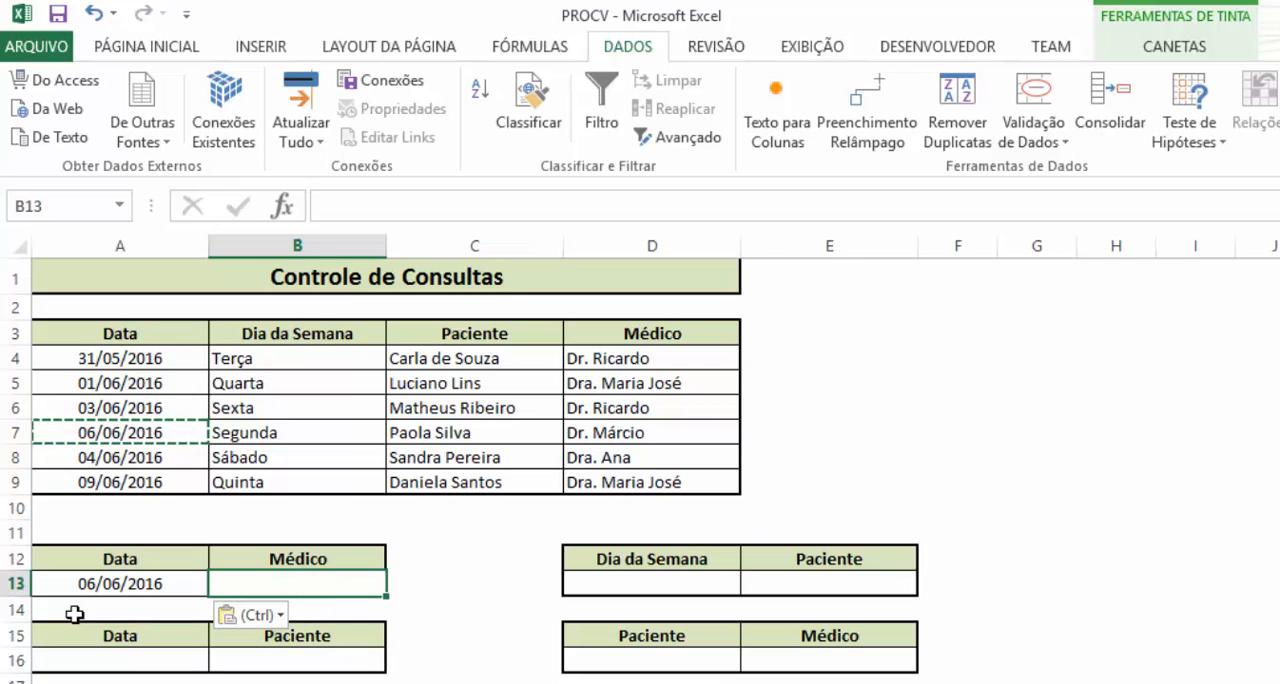
pyautogui.write('=PRO')
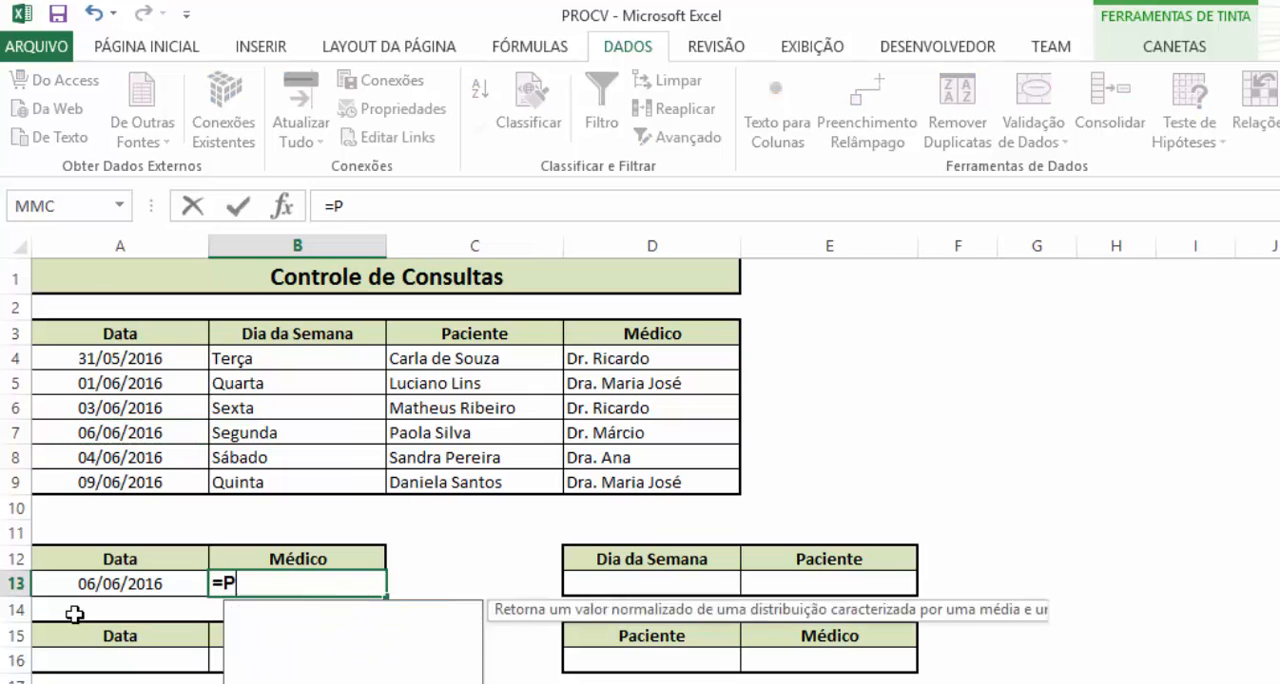
pyautogui.press('Down')
pyautogui.press('Down')
pyautogui.press('Down')
pyautogui.press('Down')
pyautogui.press('Tab')
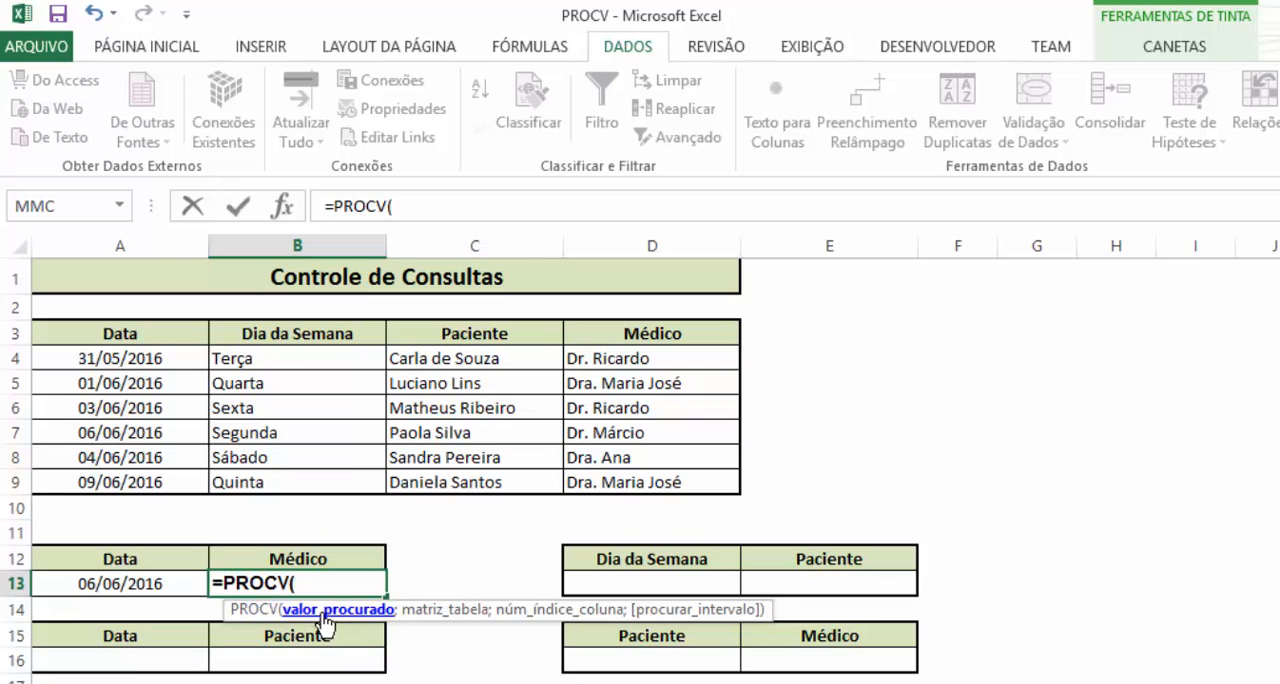
pyautogui.click(120, 584)
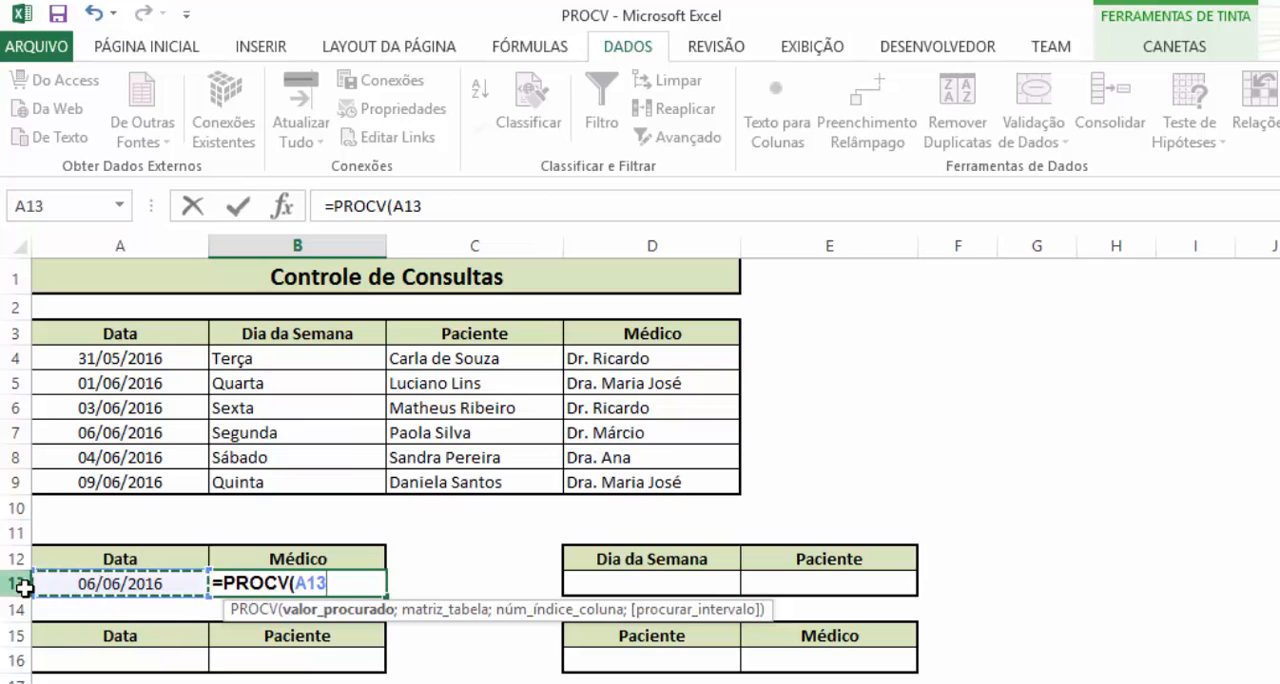
pyautogui.write(';')
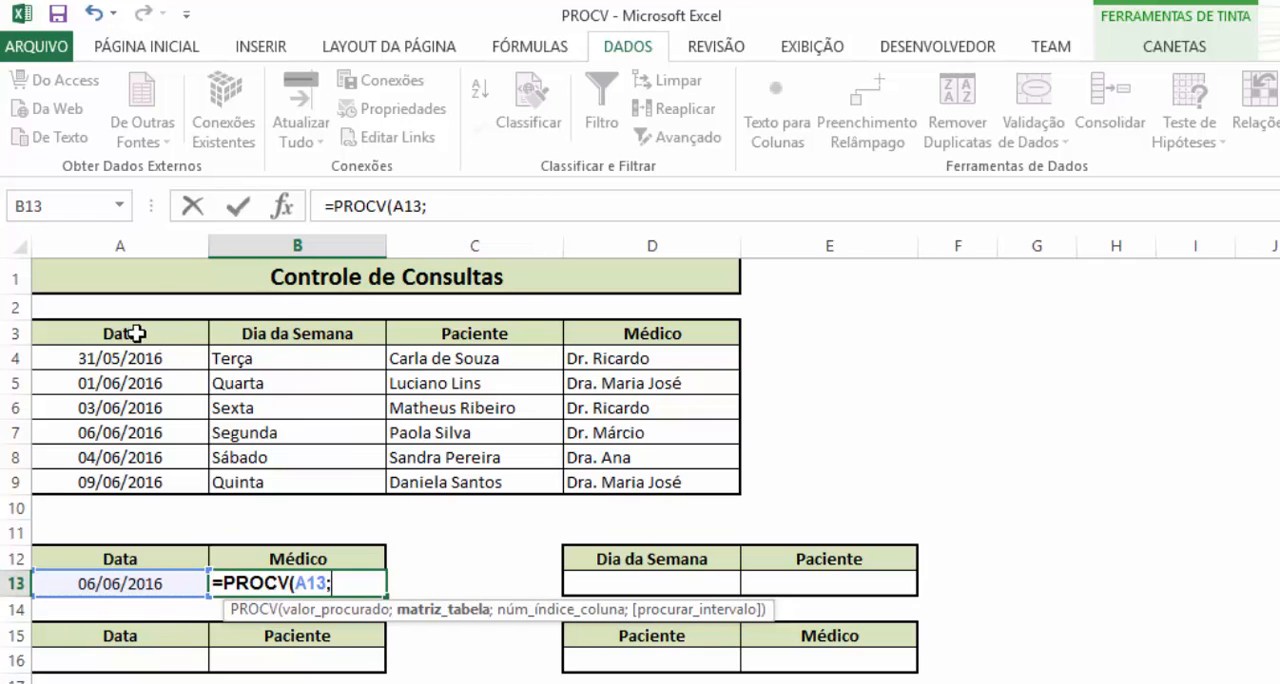
# Complete the B13 PROCV formula with table range A3:D9, column index 4 and 0 for exact match
pyautogui.moveTo(136, 333); pyautogui.dragTo(612, 478)
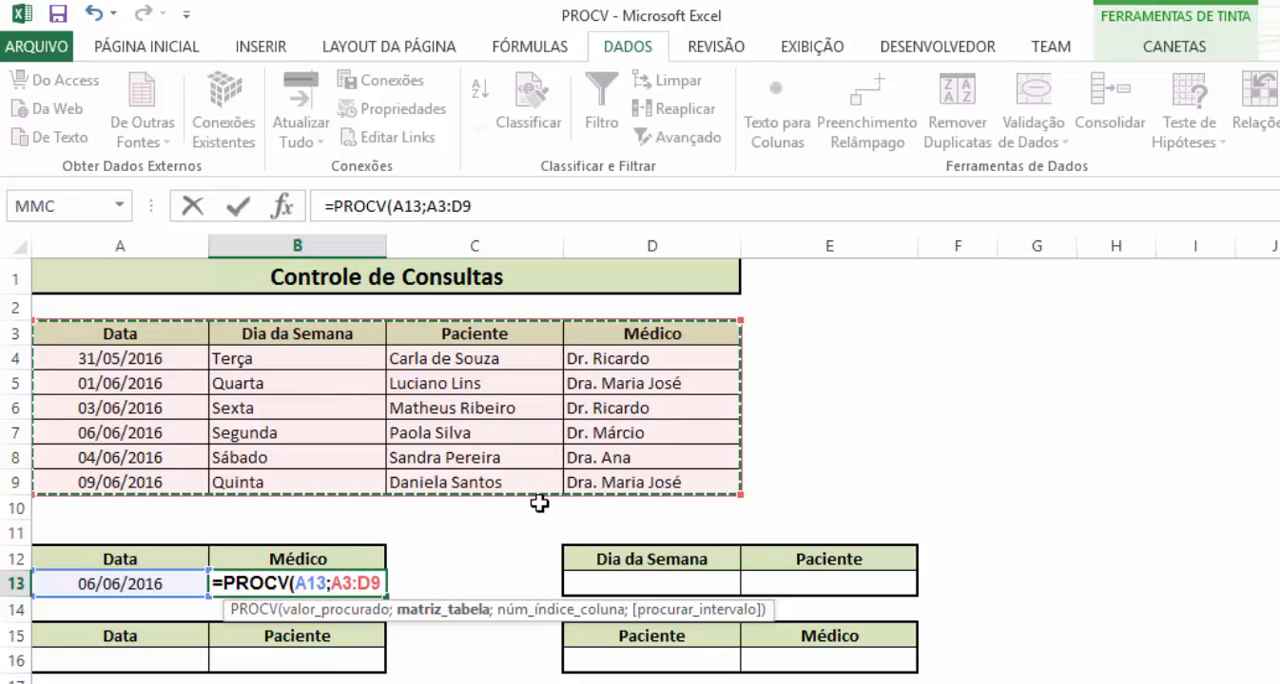
pyautogui.write(';')
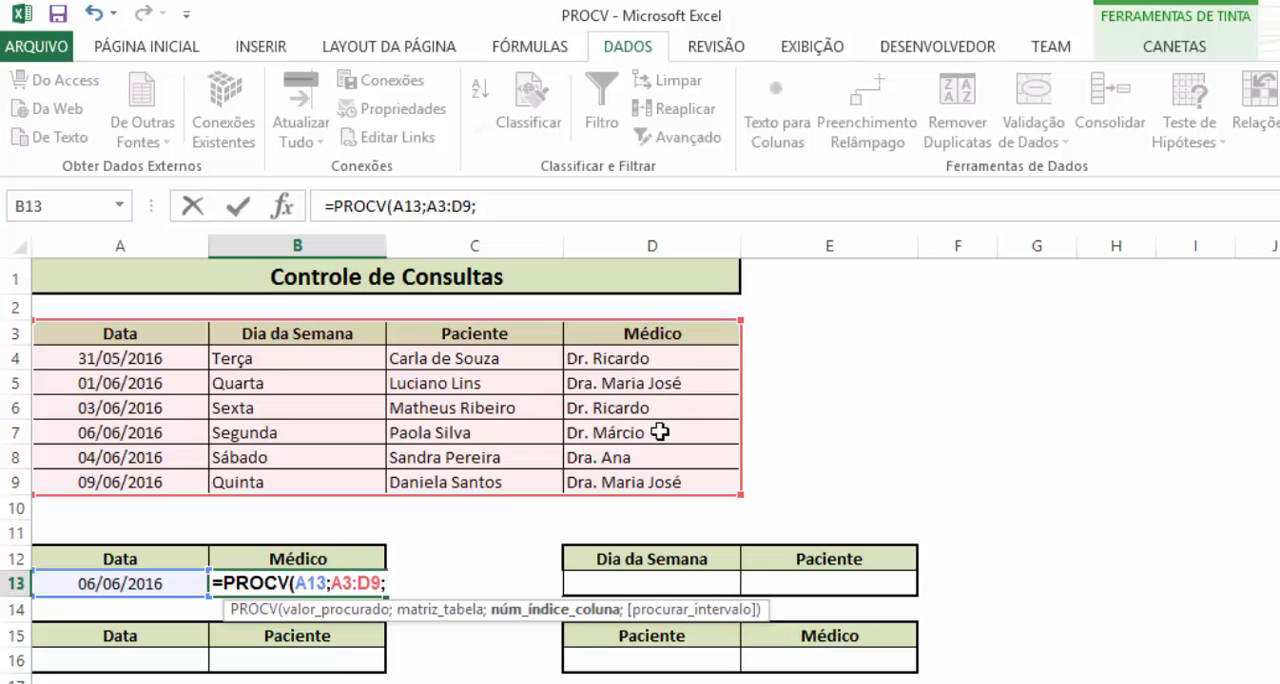
pyautogui.write('4;')
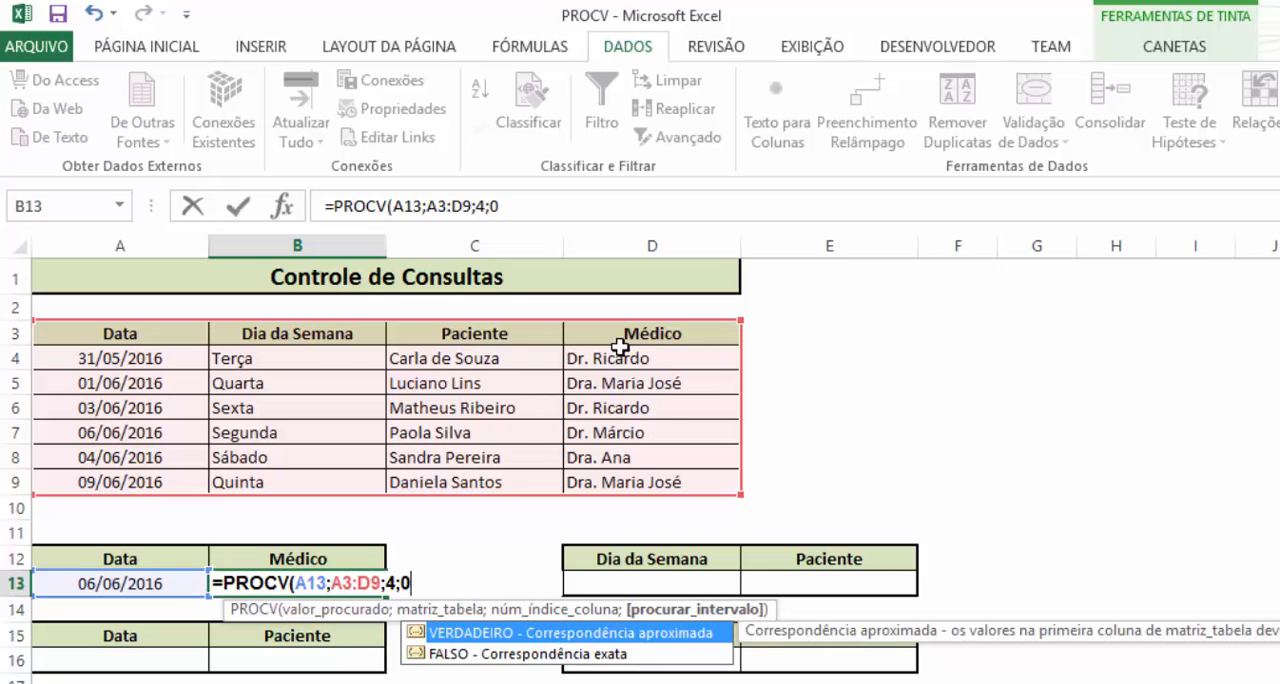
pyautogui.write('0)')
pyautogui.press('Return')
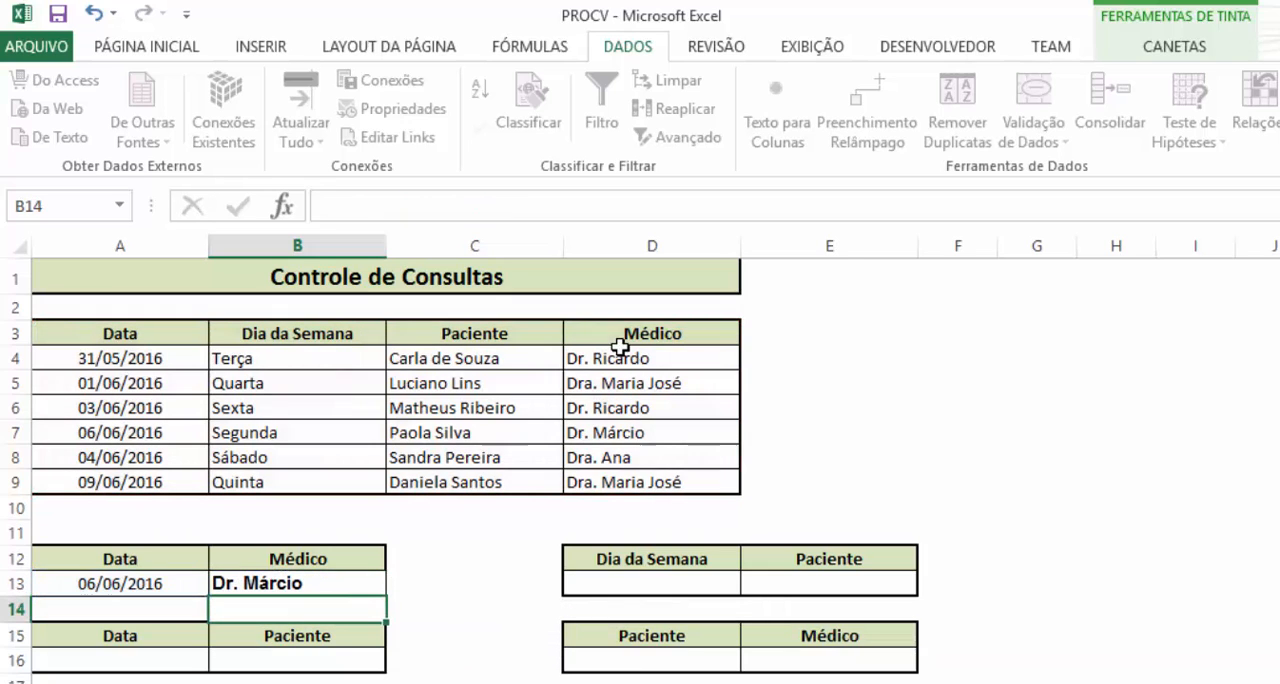
# Check the doctor returned in B13 against the 06/06/2016 row of the consultations table
pyautogui.click(146, 586)
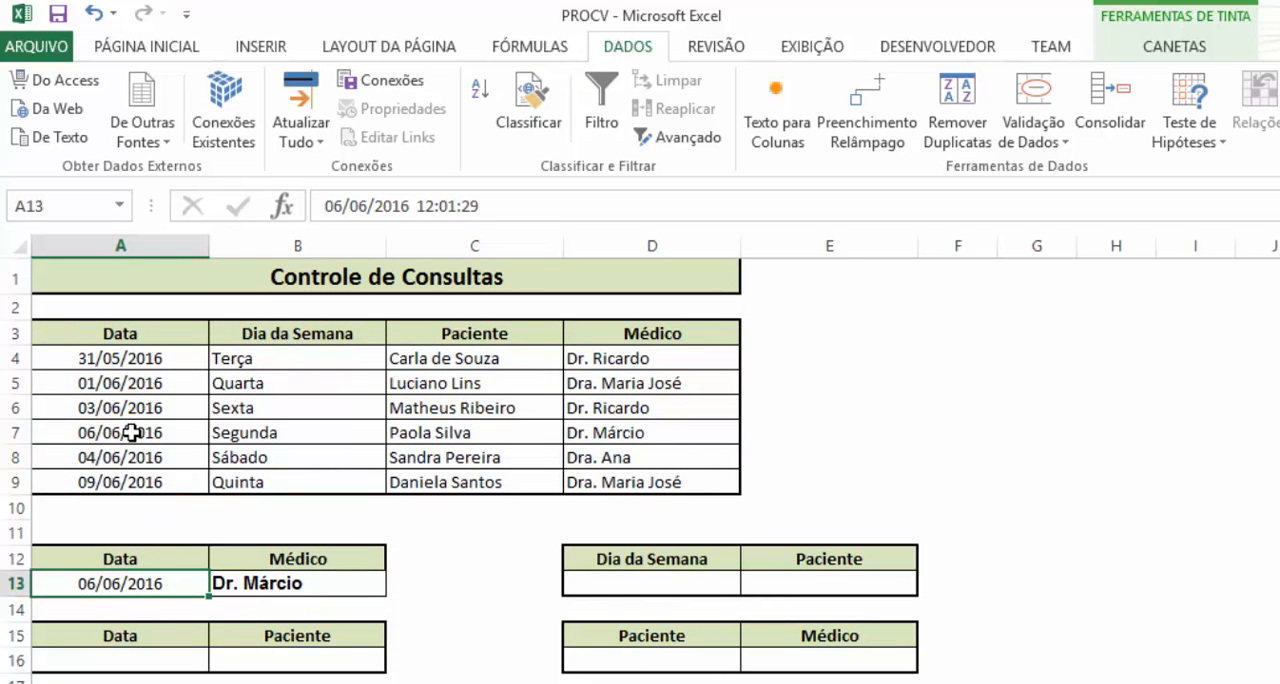
pyautogui.moveTo(131, 432); pyautogui.dragTo(646, 438)
pyautogui.click(665, 442)
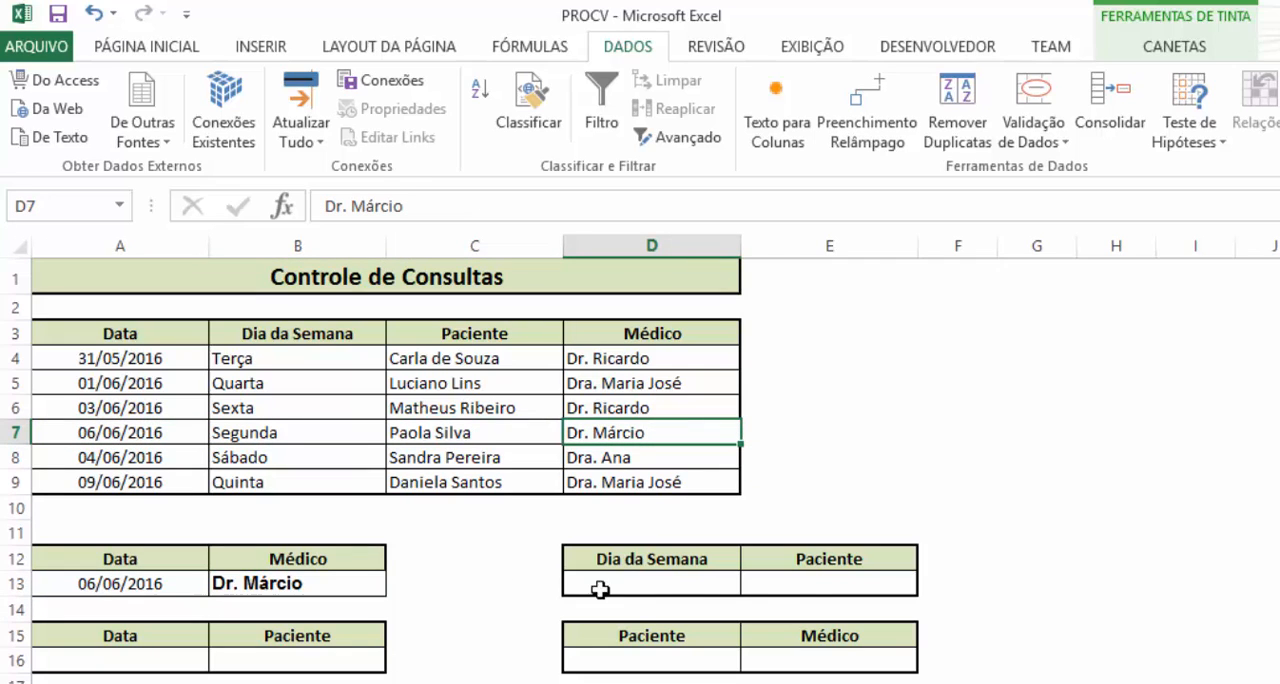
# Enter Segunda in D13 as the Dia da Semana lookup value
pyautogui.click(678, 584)
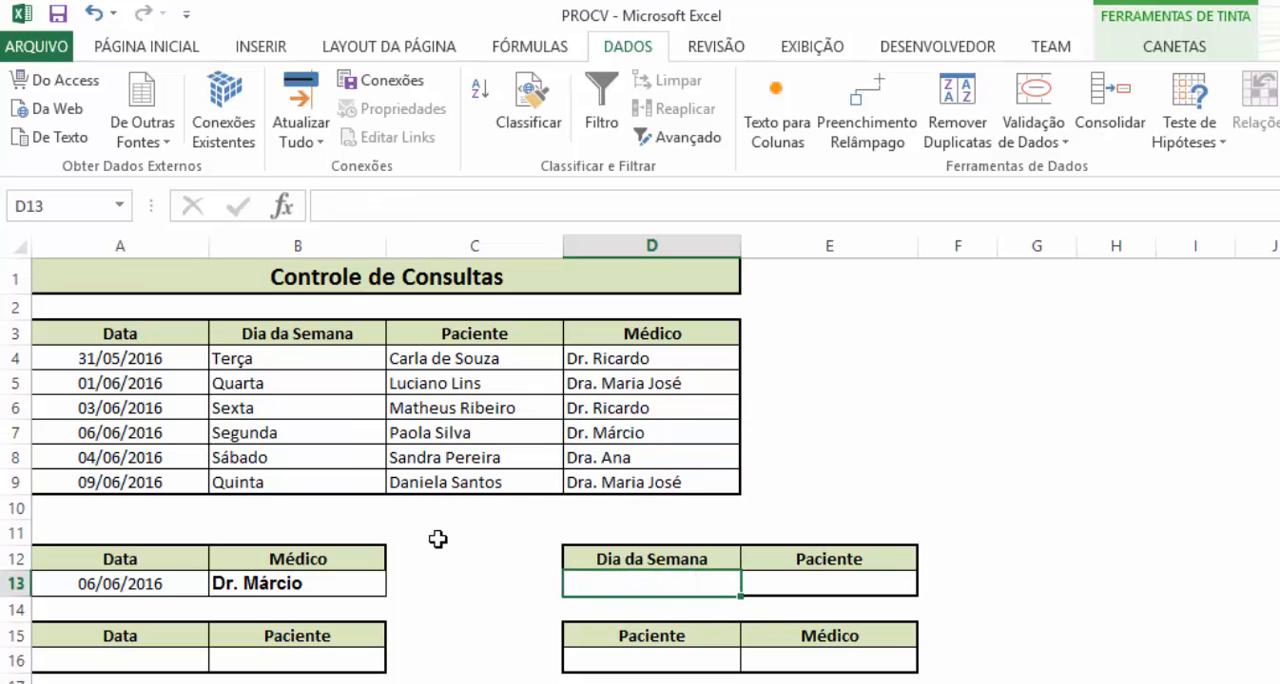
pyautogui.write('sEGUNDA')
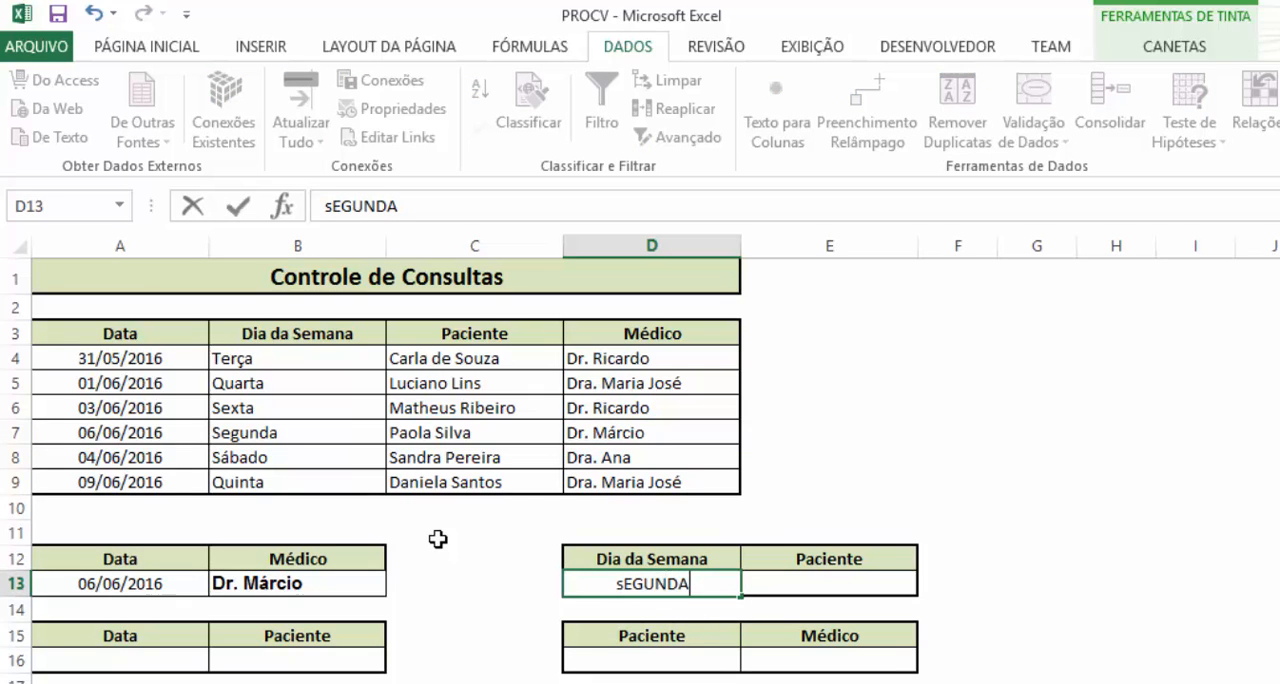
pyautogui.press('BackSpace')
pyautogui.write('A')
pyautogui.press('Return')
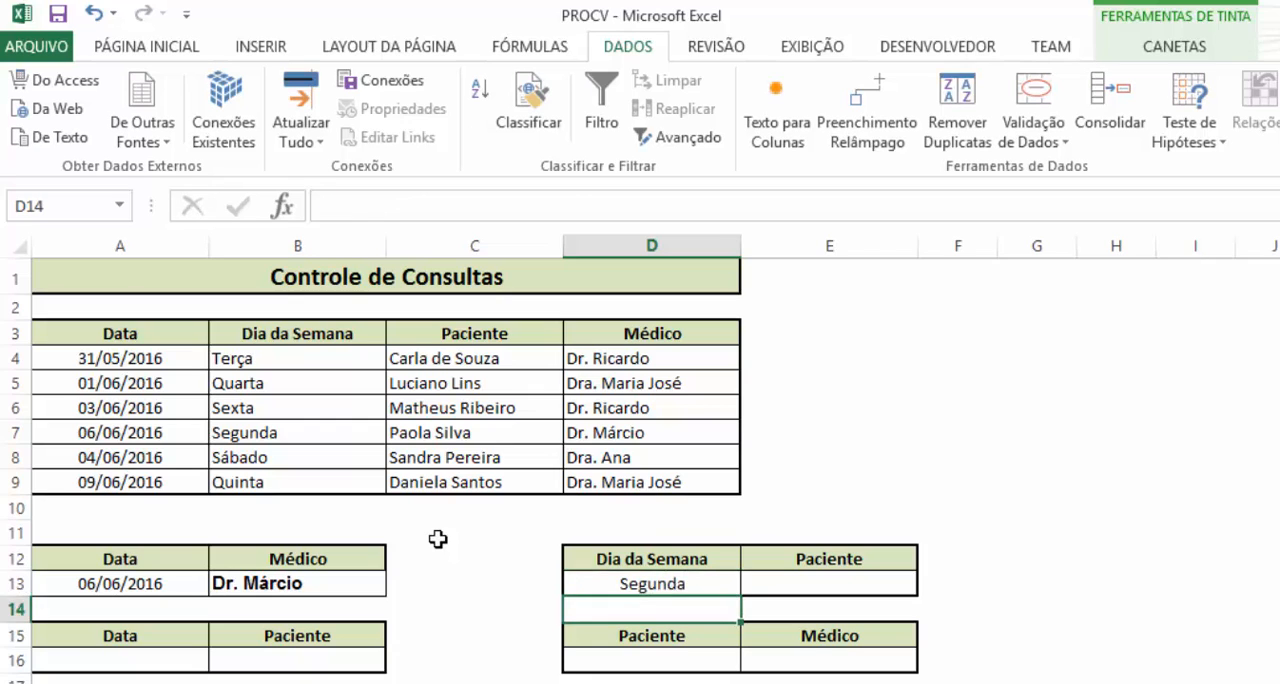
# Start a PROCV formula in E13, under Paciente, with D13 as the lookup value
pyautogui.press('Up')
pyautogui.press('Right')
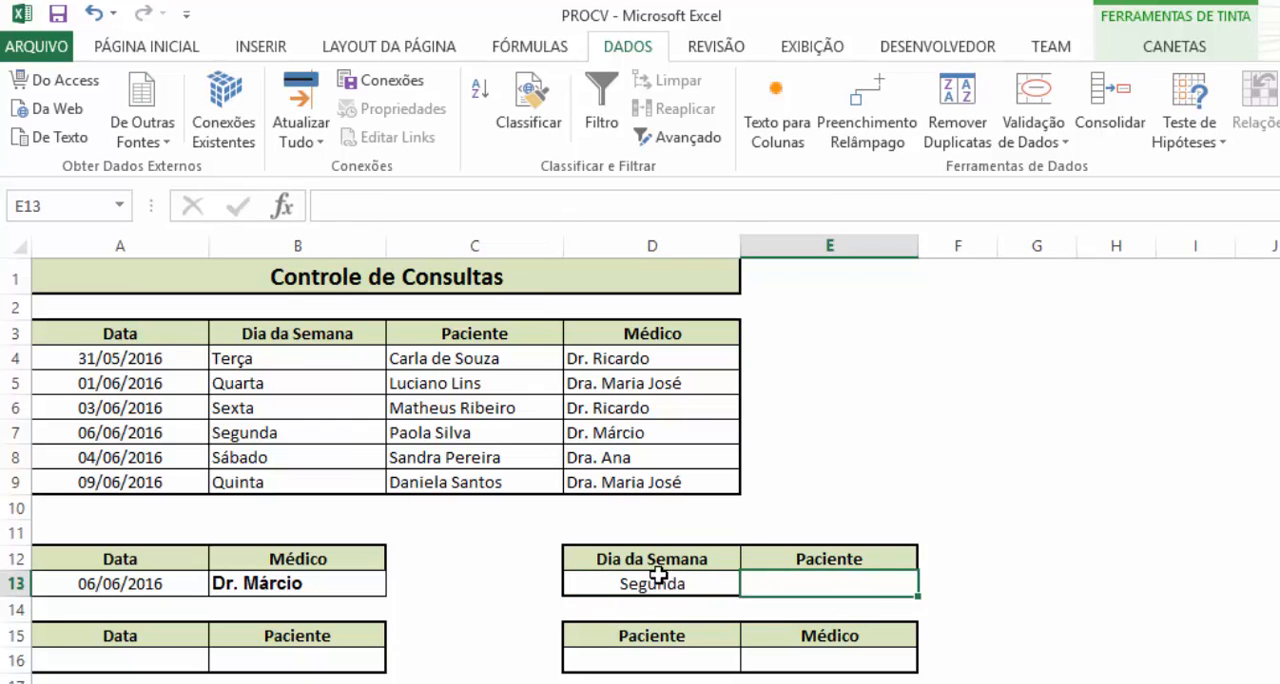
pyautogui.click(658, 576)
pyautogui.click(784, 594)
pyautogui.write('=')
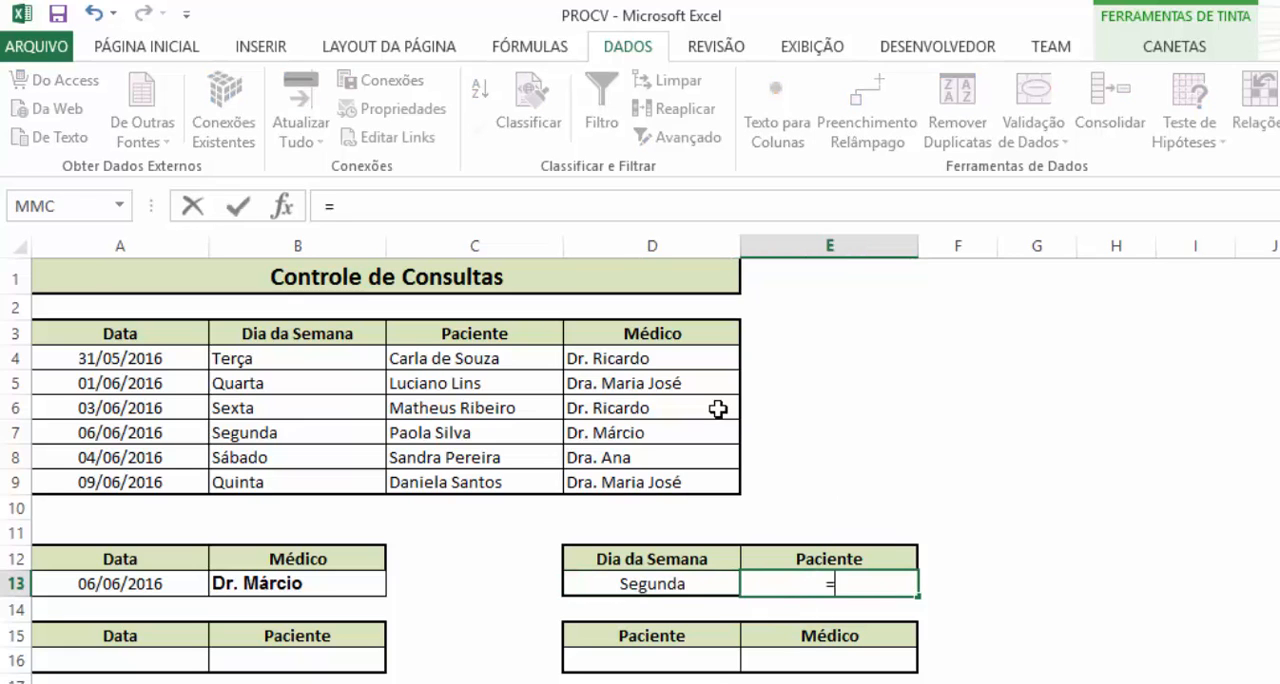
pyautogui.write('procv')
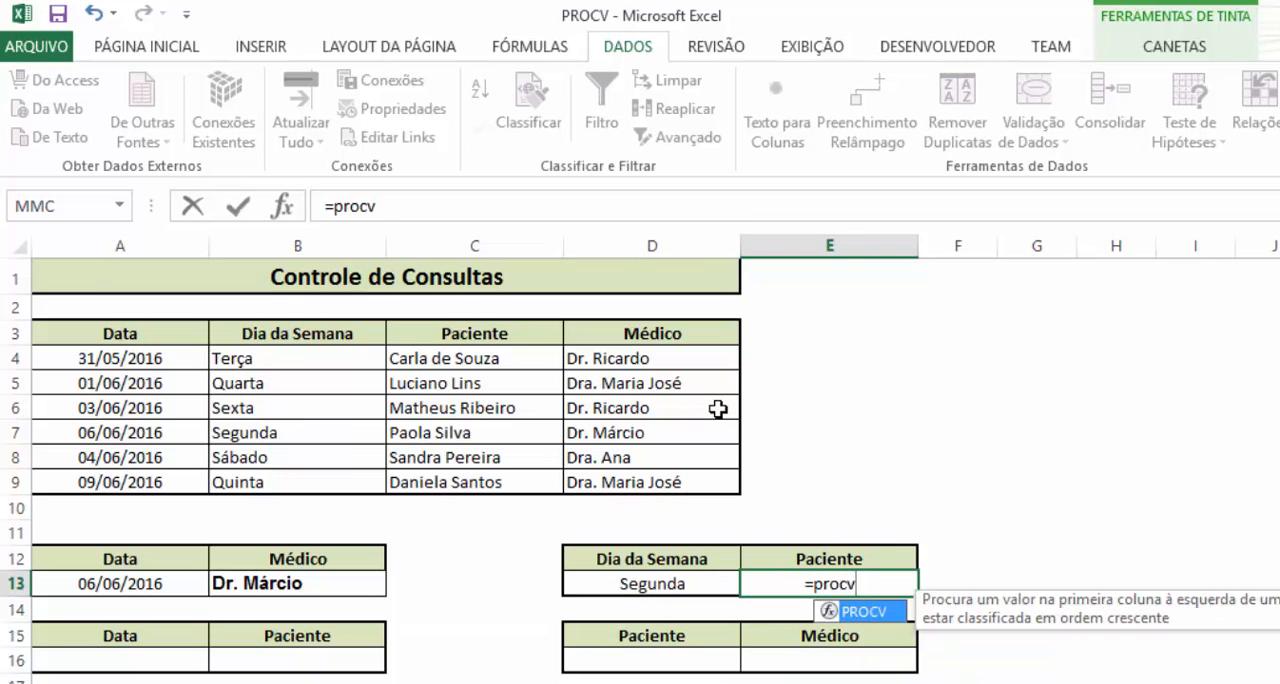
pyautogui.press('Tab')
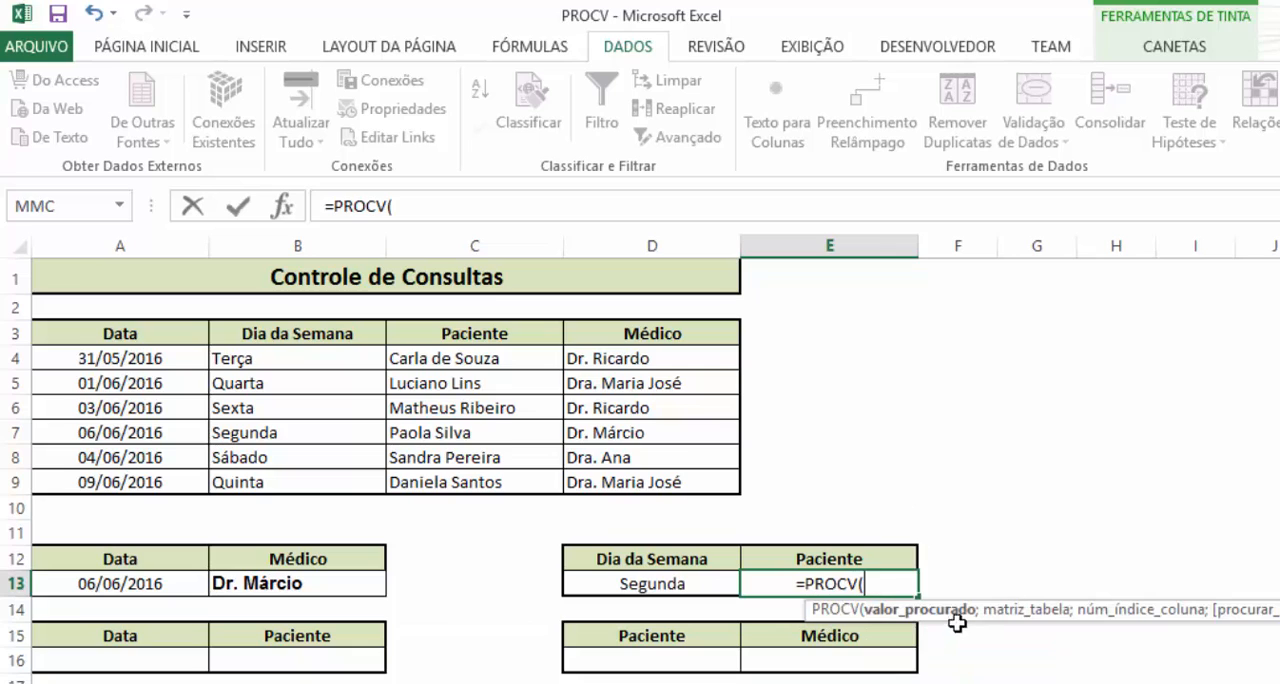
pyautogui.click(665, 588)
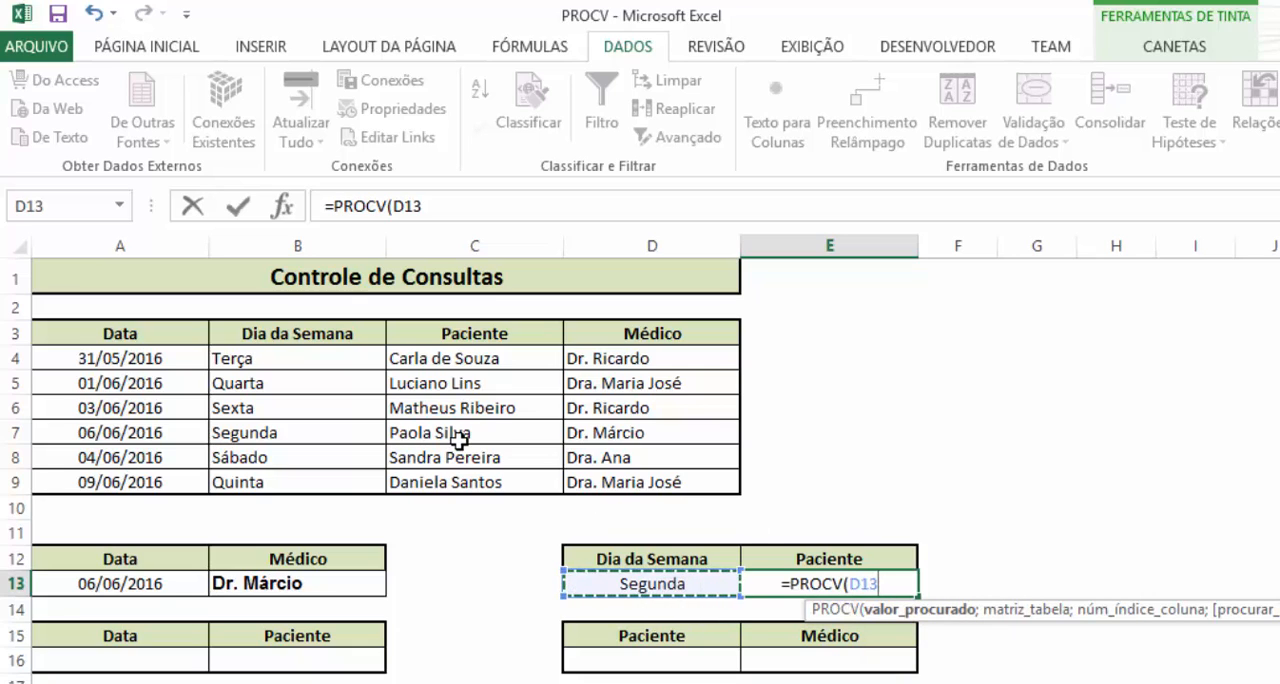
pyautogui.write(';')
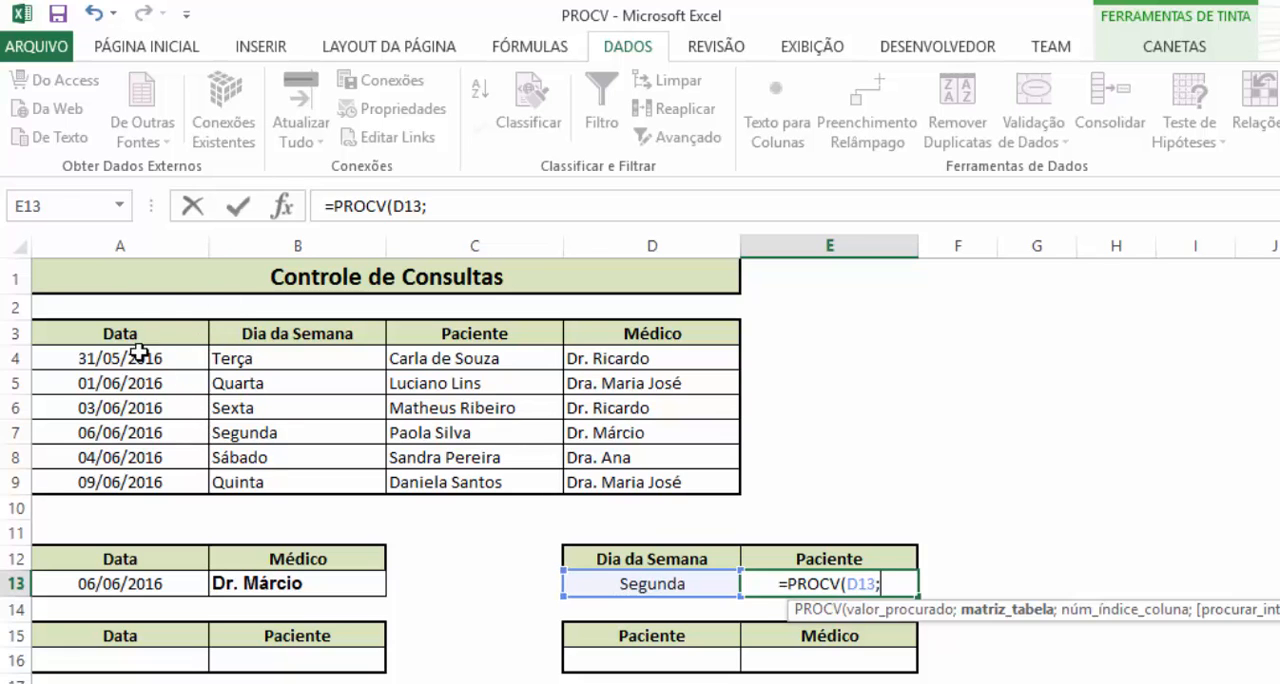
# Complete the E13 PROCV formula with table range B3:C9, column index 2 and 0 for exact match
pyautogui.moveTo(153, 339); pyautogui.dragTo(337, 474)
pyautogui.moveTo(207, 474); pyautogui.dragTo(202, 472)
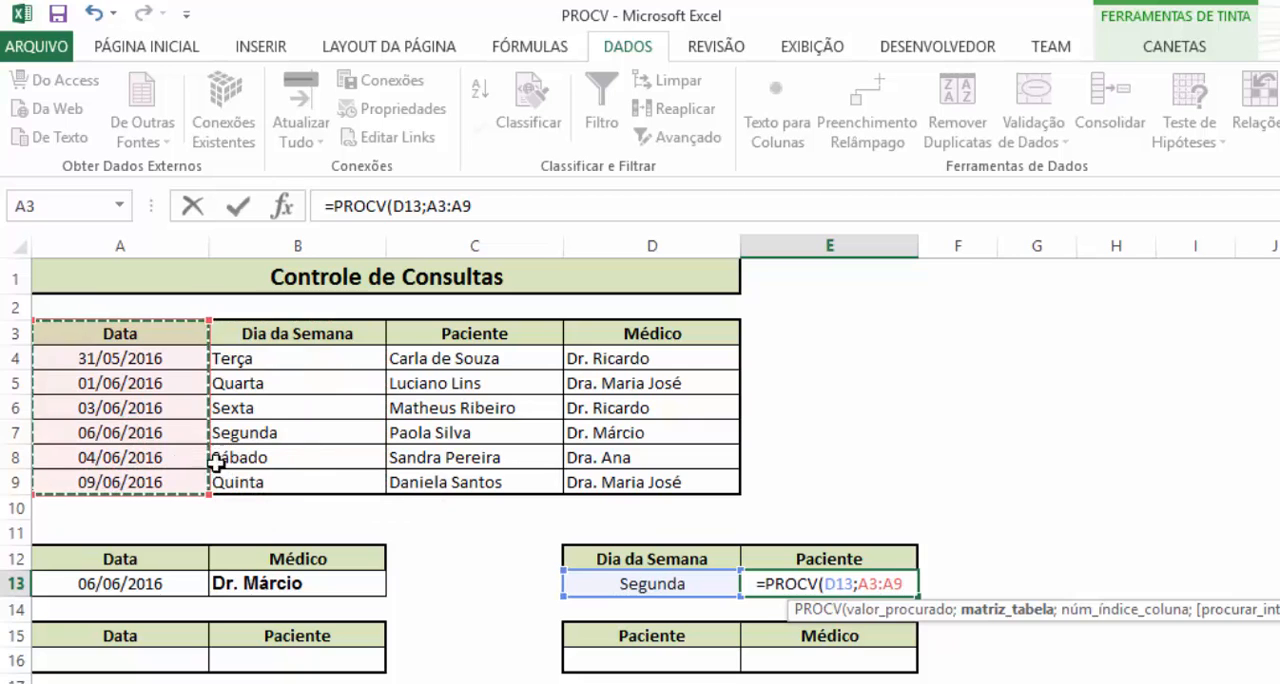
pyautogui.moveTo(324, 335); pyautogui.dragTo(548, 490)
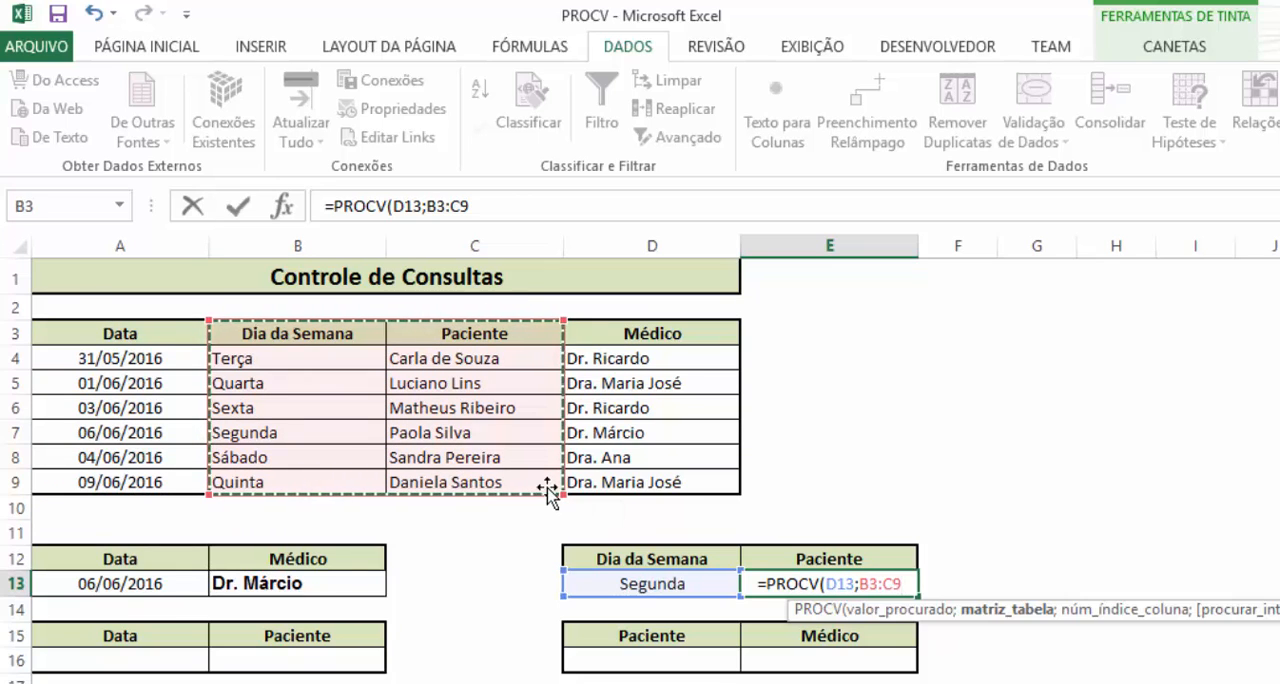
pyautogui.write(';')
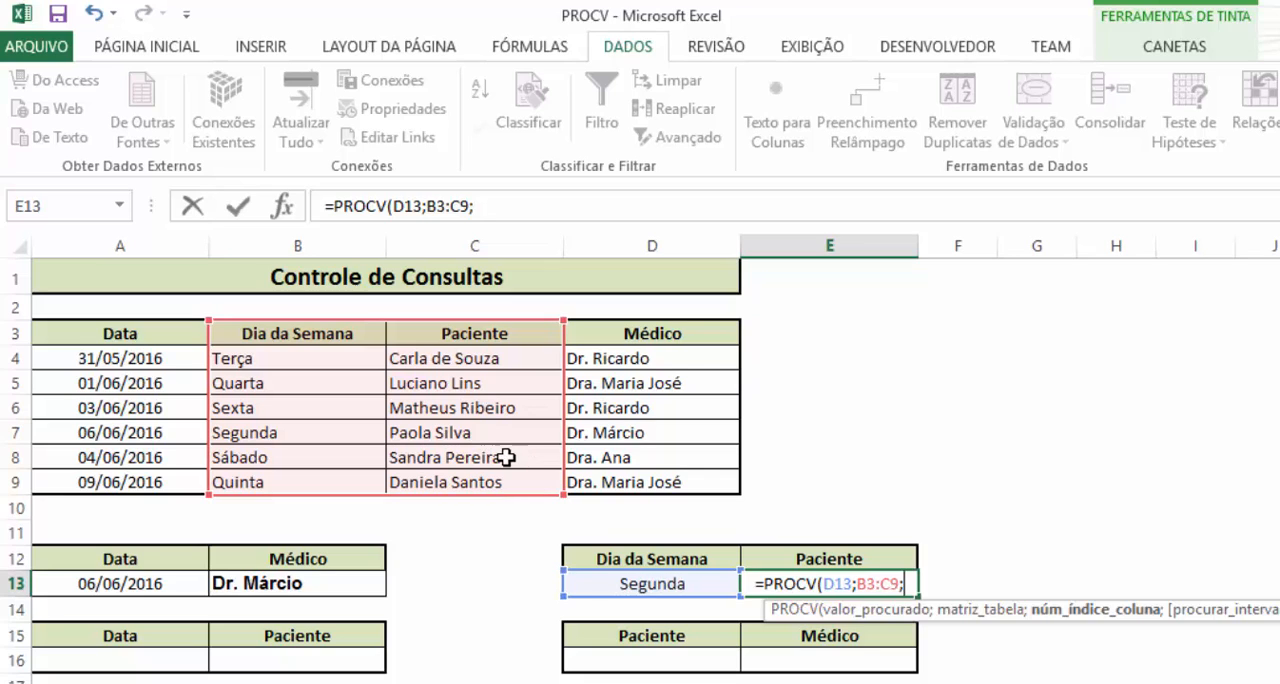
pyautogui.write('2;')
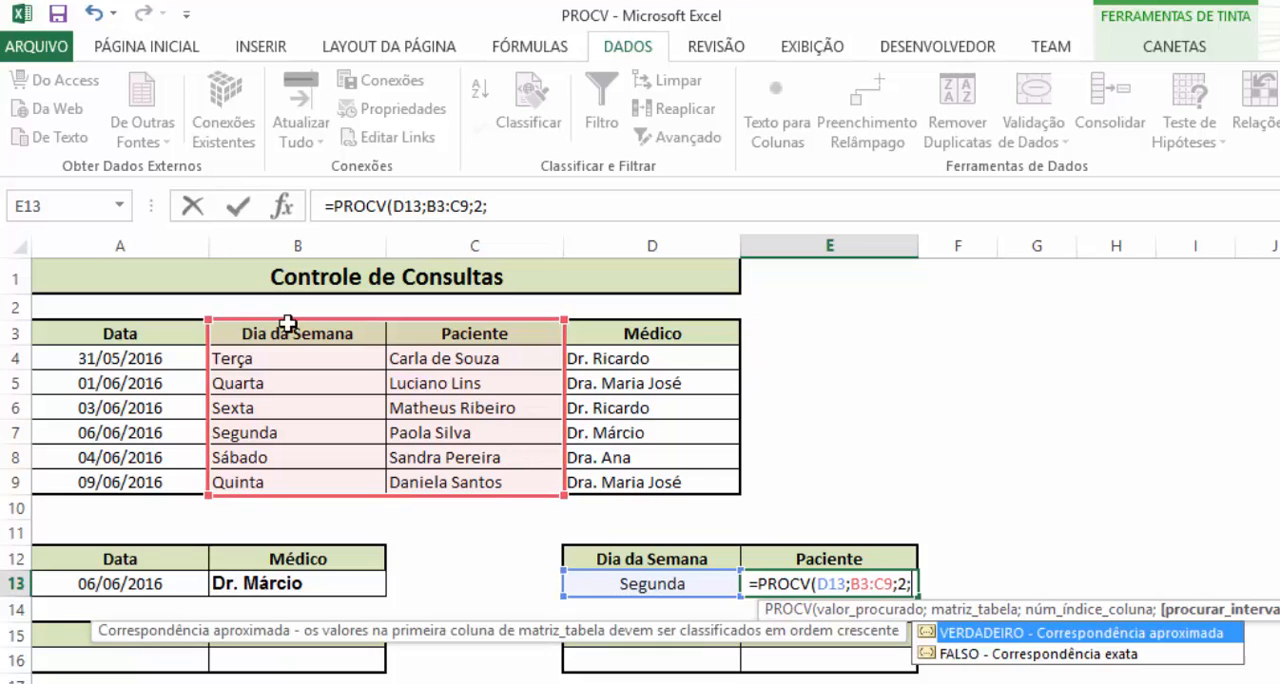
pyautogui.write('0')
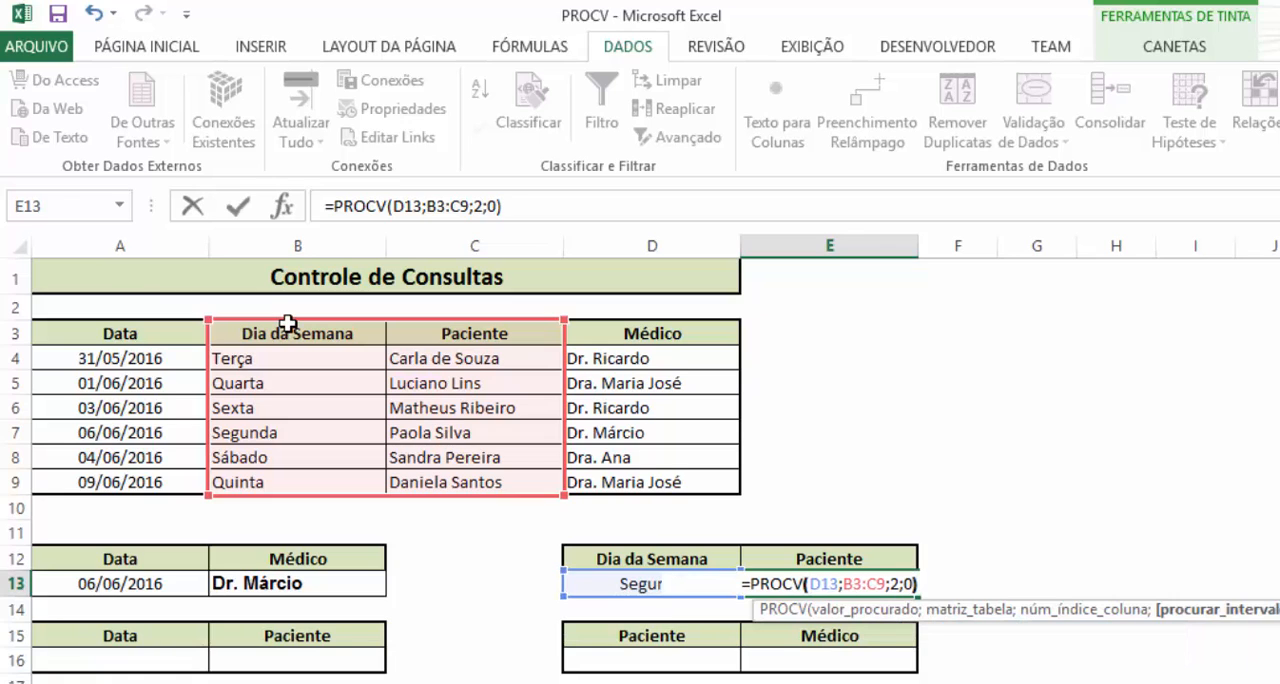
pyautogui.write(')')
pyautogui.press('Return')
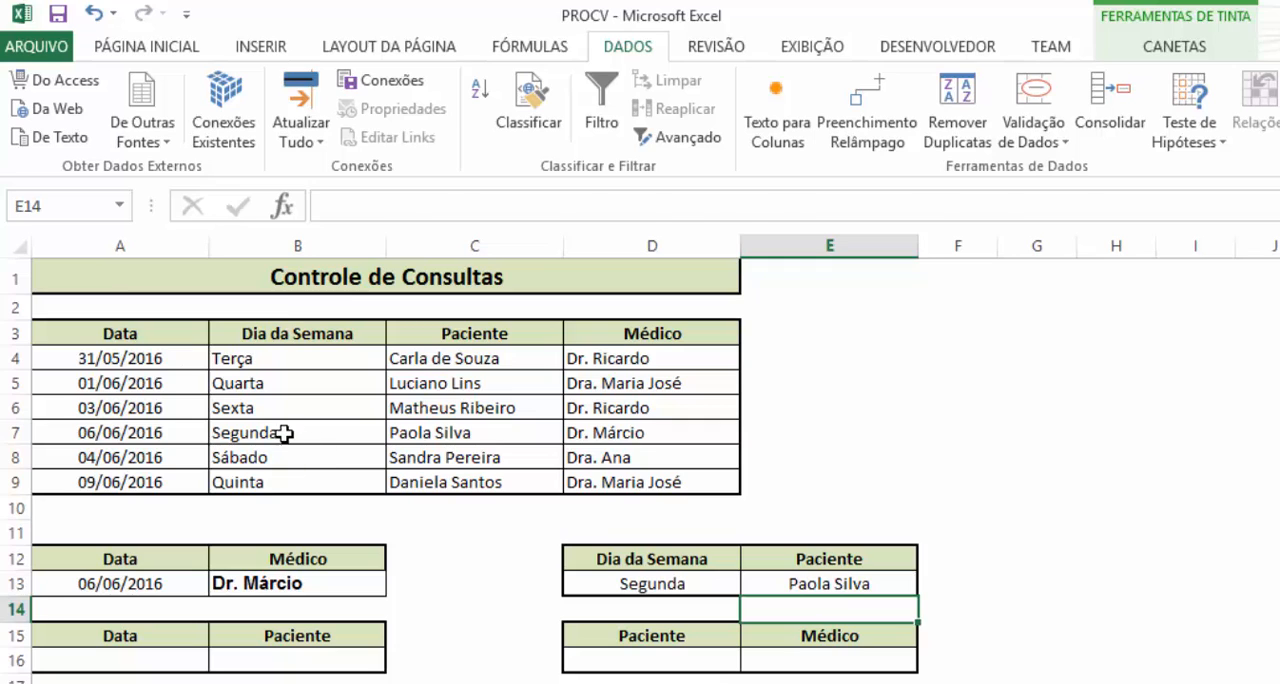
# Compare the returned patient with the Segunda row, and change the weekday in D13 to Terça
pyautogui.moveTo(283, 432); pyautogui.dragTo(430, 434)
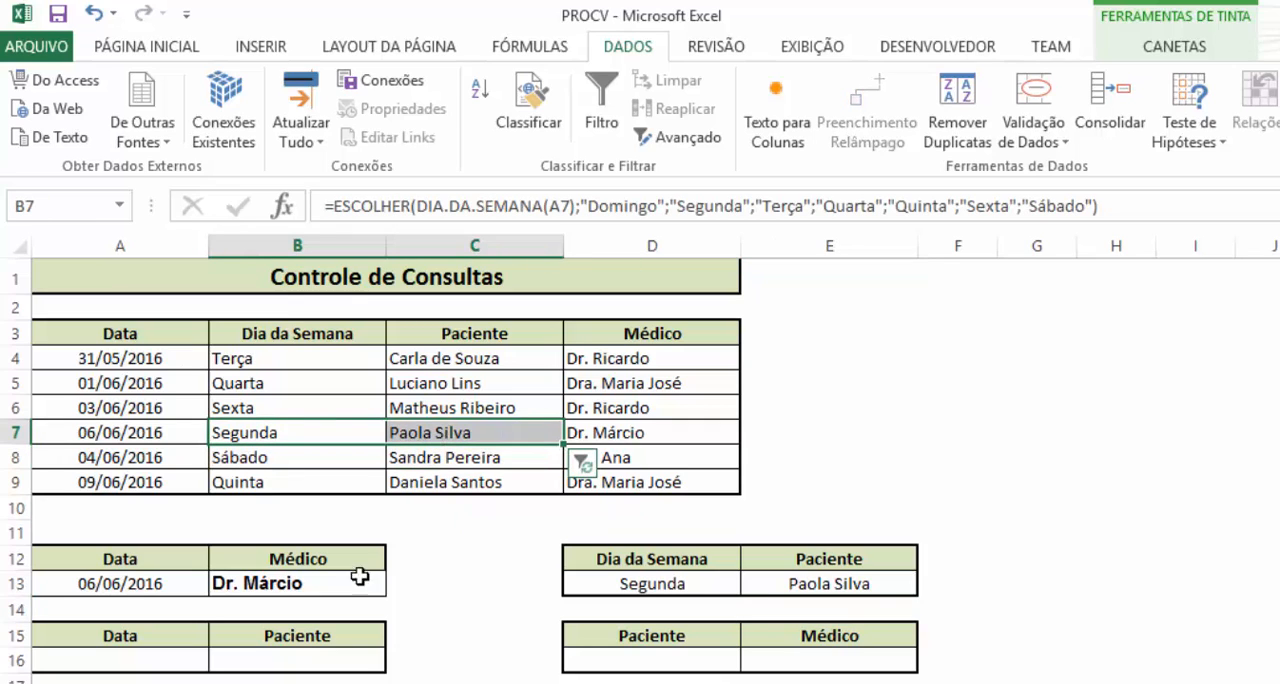
pyautogui.click(690, 594)
pyautogui.write('Terça')
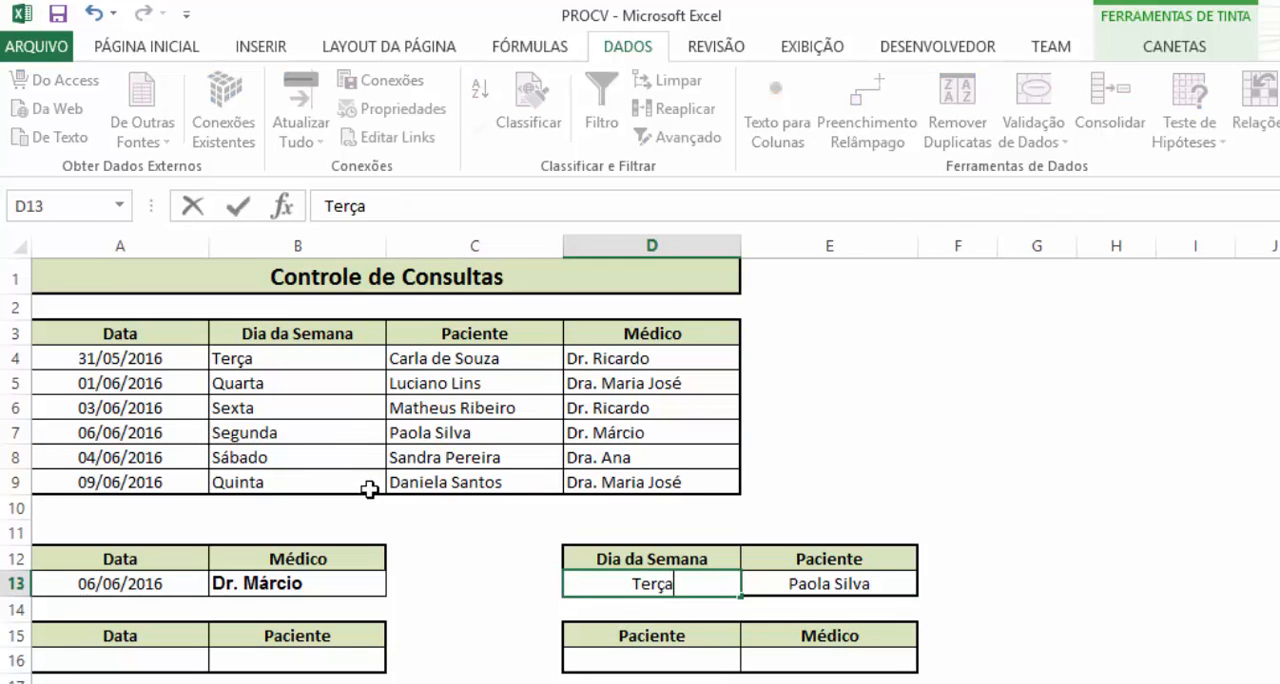
pyautogui.press('Return')
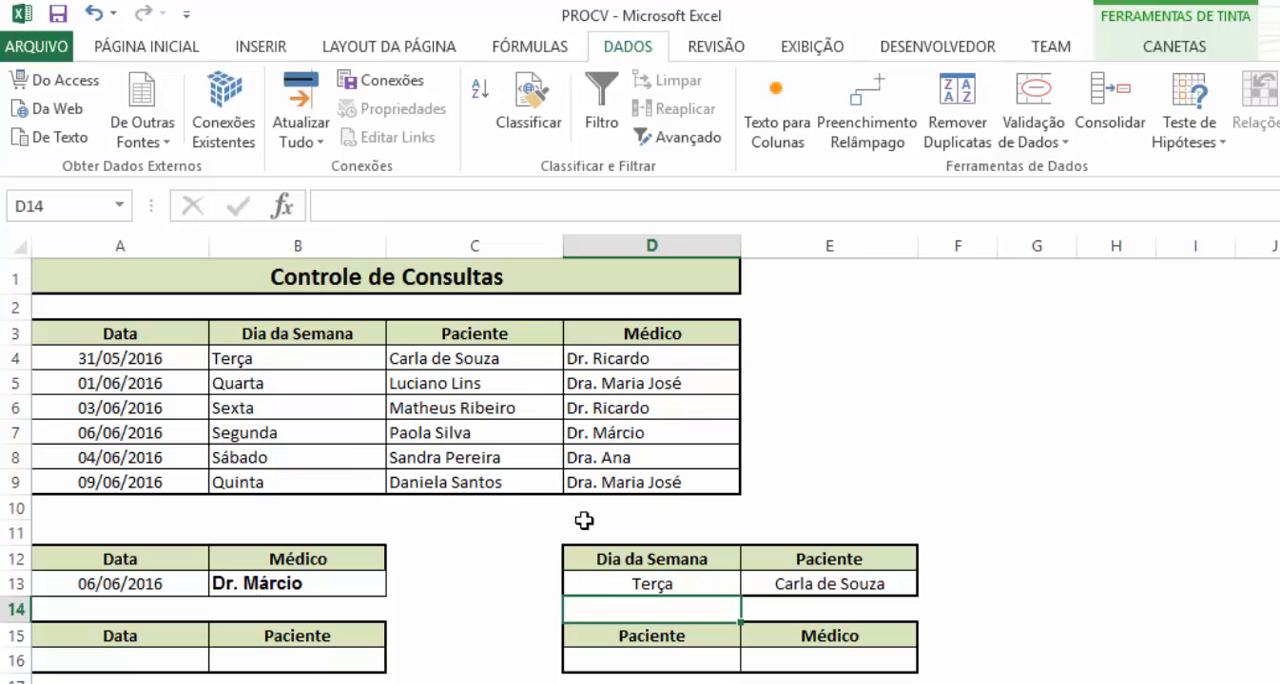
# Review the weekday lookup in D13 and E13, and copy the date 03/06/2016 from A6 into A16
pyautogui.click(676, 584)
pyautogui.click(862, 590)
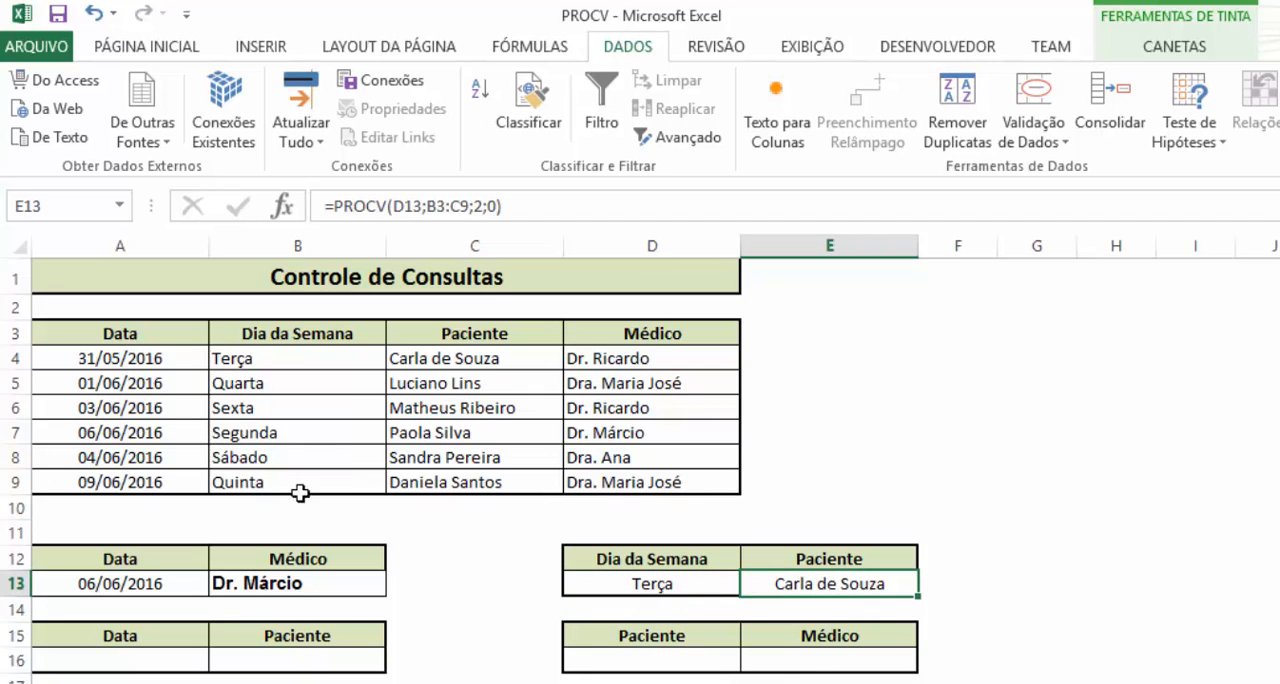
pyautogui.click(145, 660)
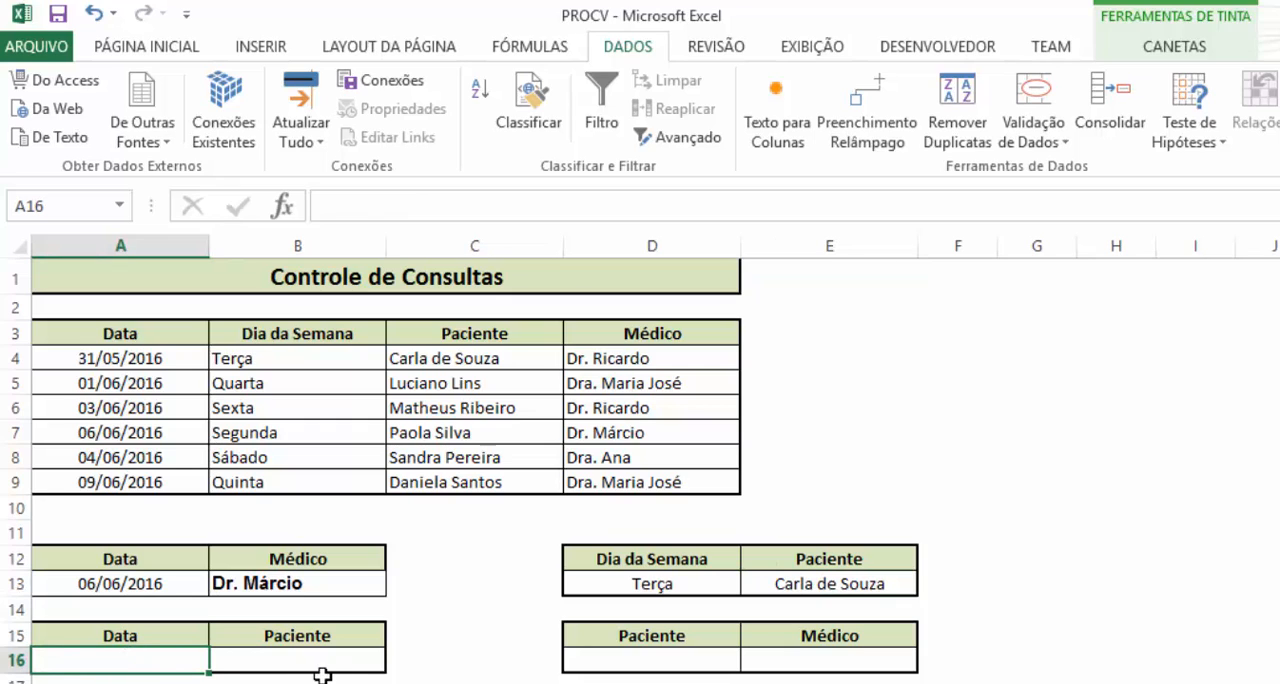
pyautogui.click(140, 408)
pyautogui.hotkey('ctrl', 'c')
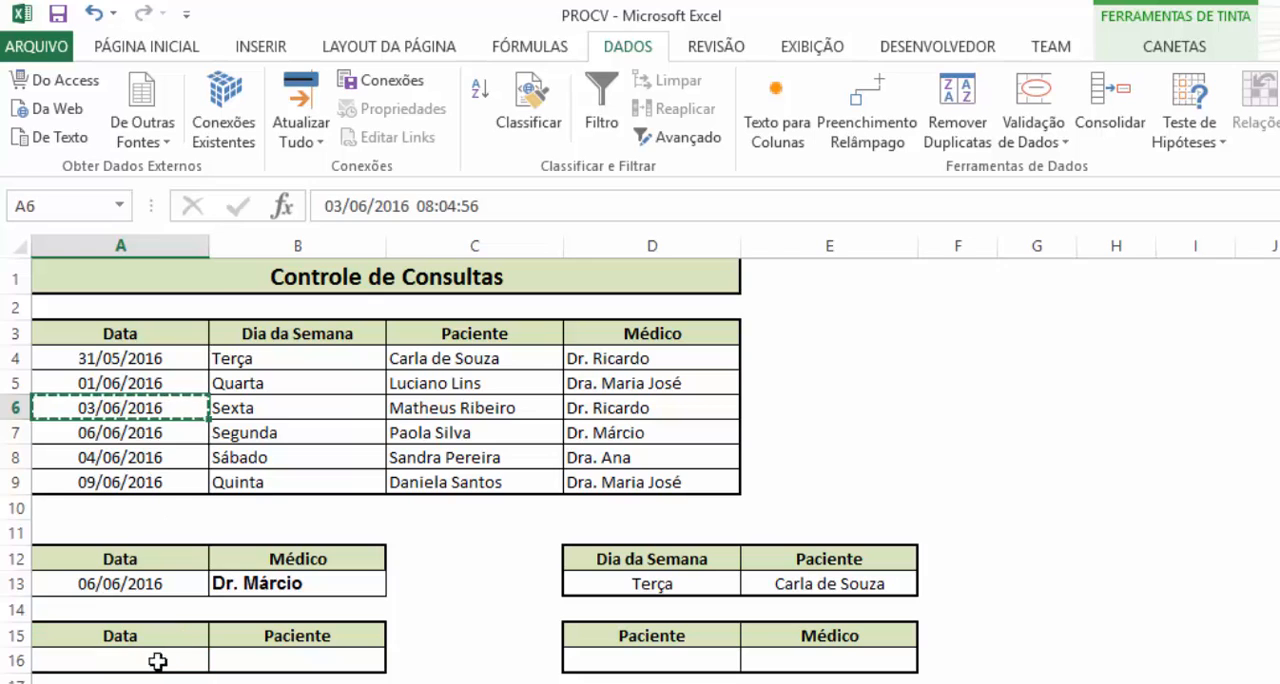
pyautogui.click(158, 661)
pyautogui.hotkey('ctrl', 'v')
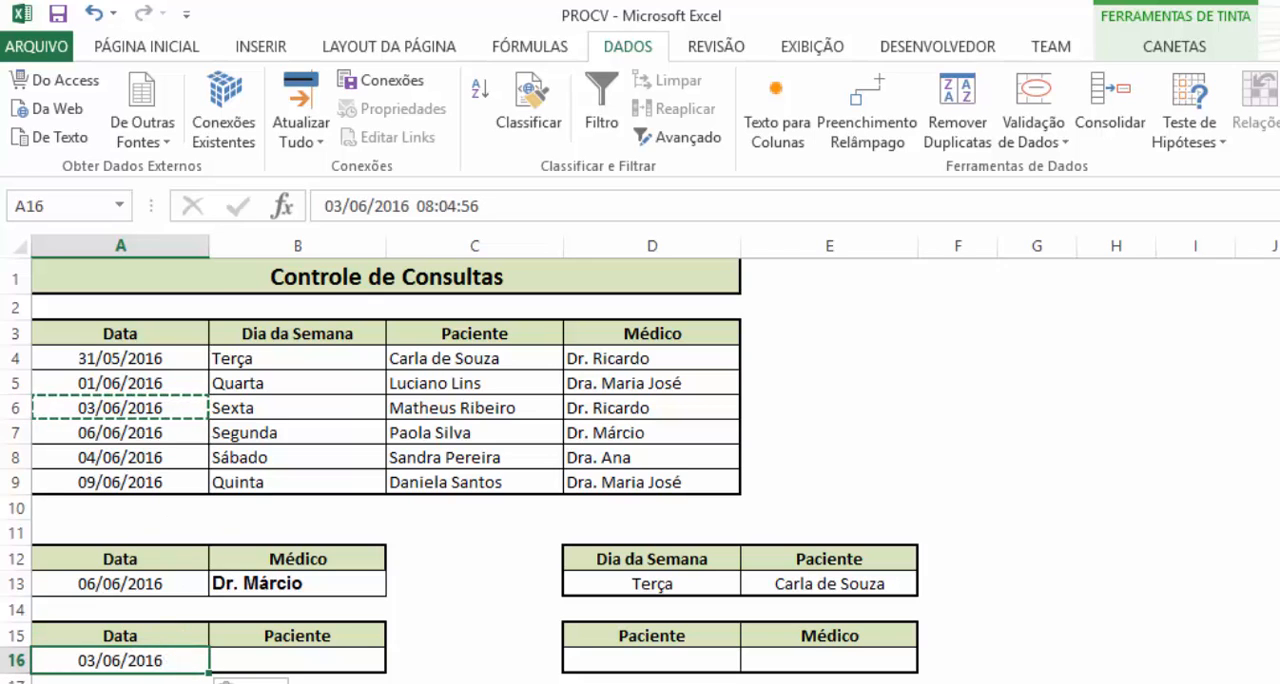
# Start a PROCV formula in B16, under Paciente, with A16 as the lookup value
pyautogui.click(300, 661)
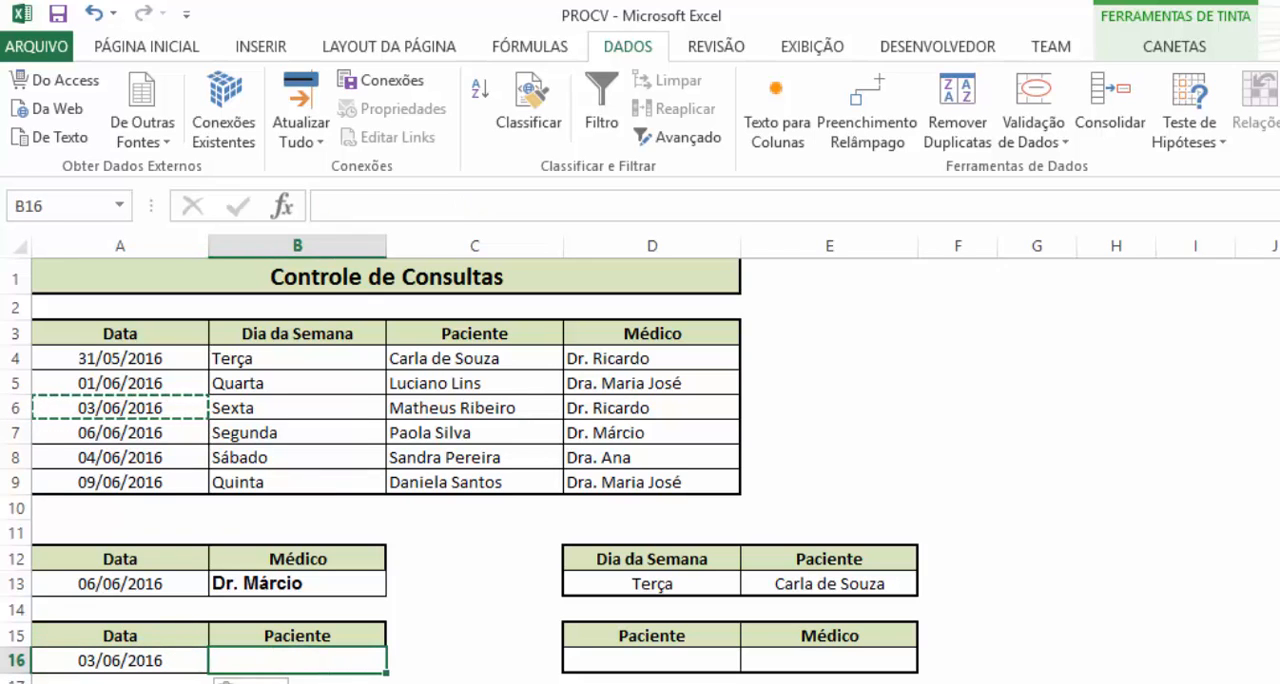
pyautogui.write('=pro')
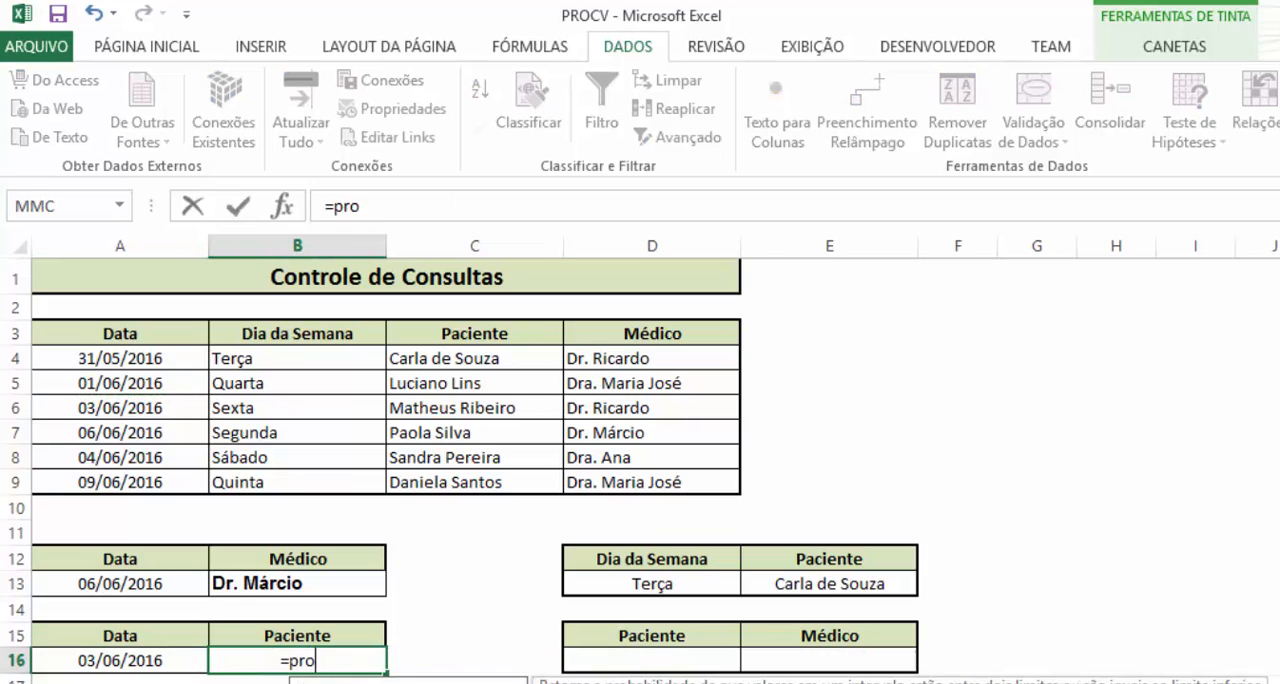
pyautogui.write('cv')
pyautogui.press('Tab')
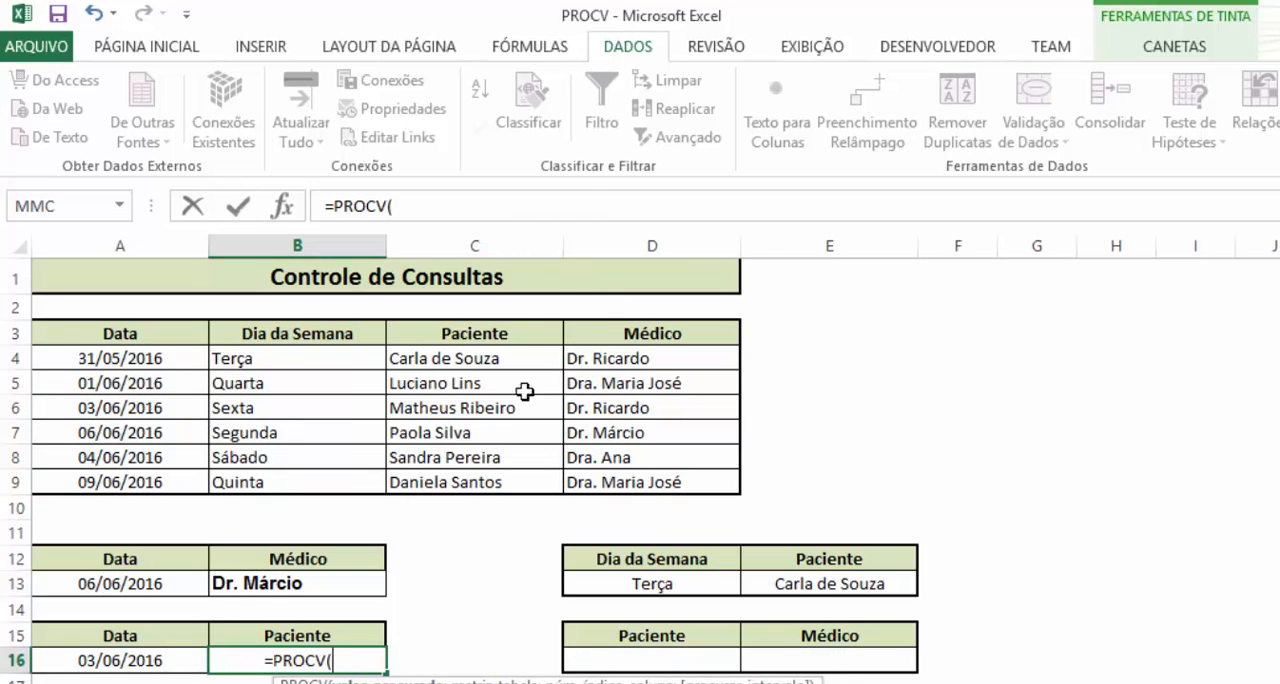
pyautogui.click(140, 668)
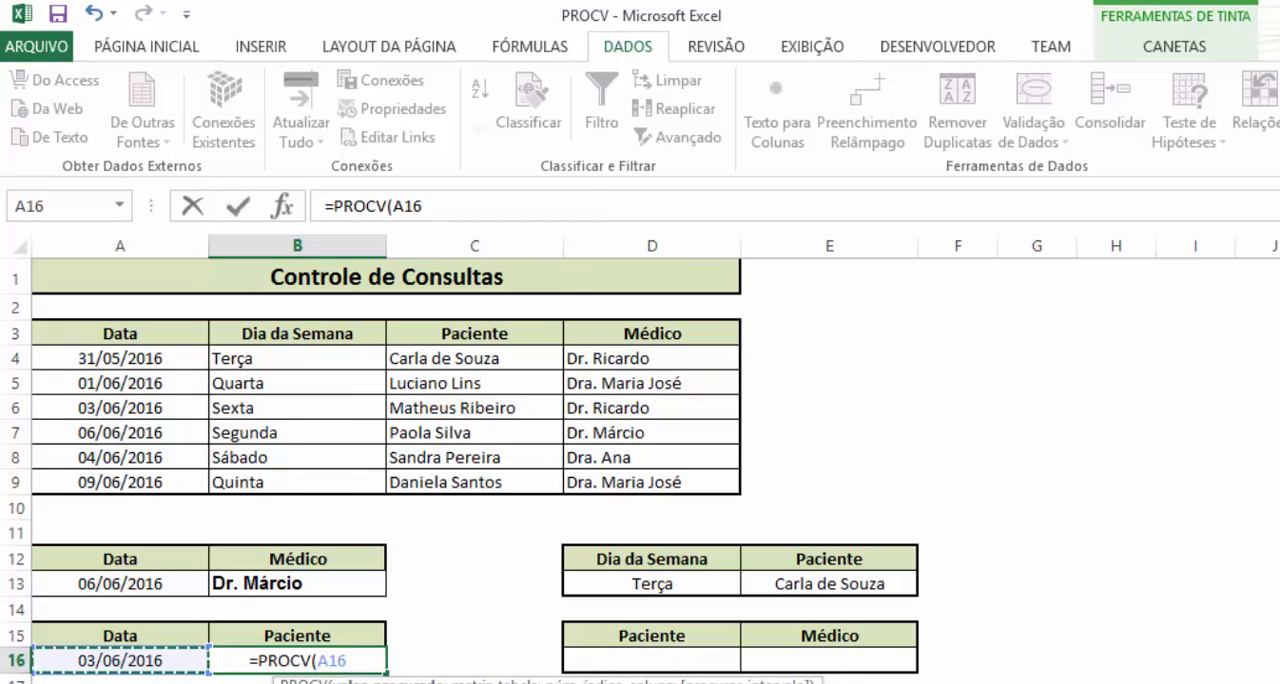
pyautogui.write(';')
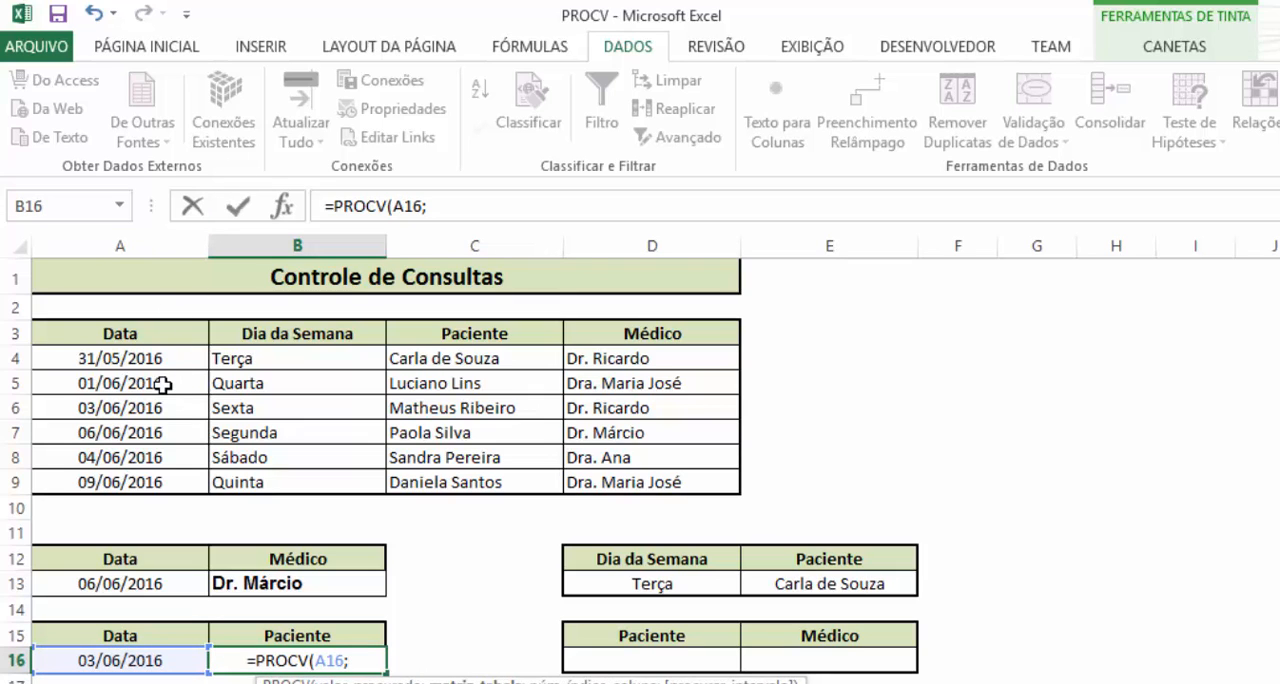
# Complete the B16 PROCV formula with table range A3:C9, column index 3 and 0 for exact match
pyautogui.moveTo(100, 337); pyautogui.dragTo(472, 483)
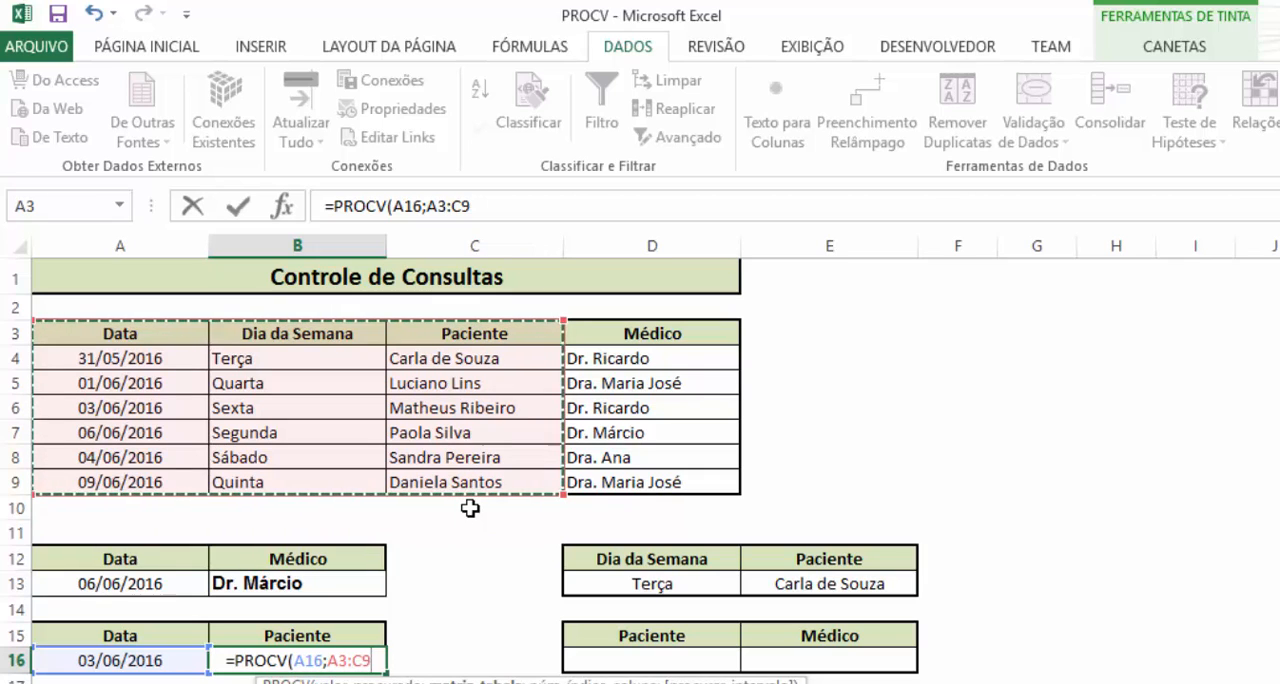
pyautogui.write(';')
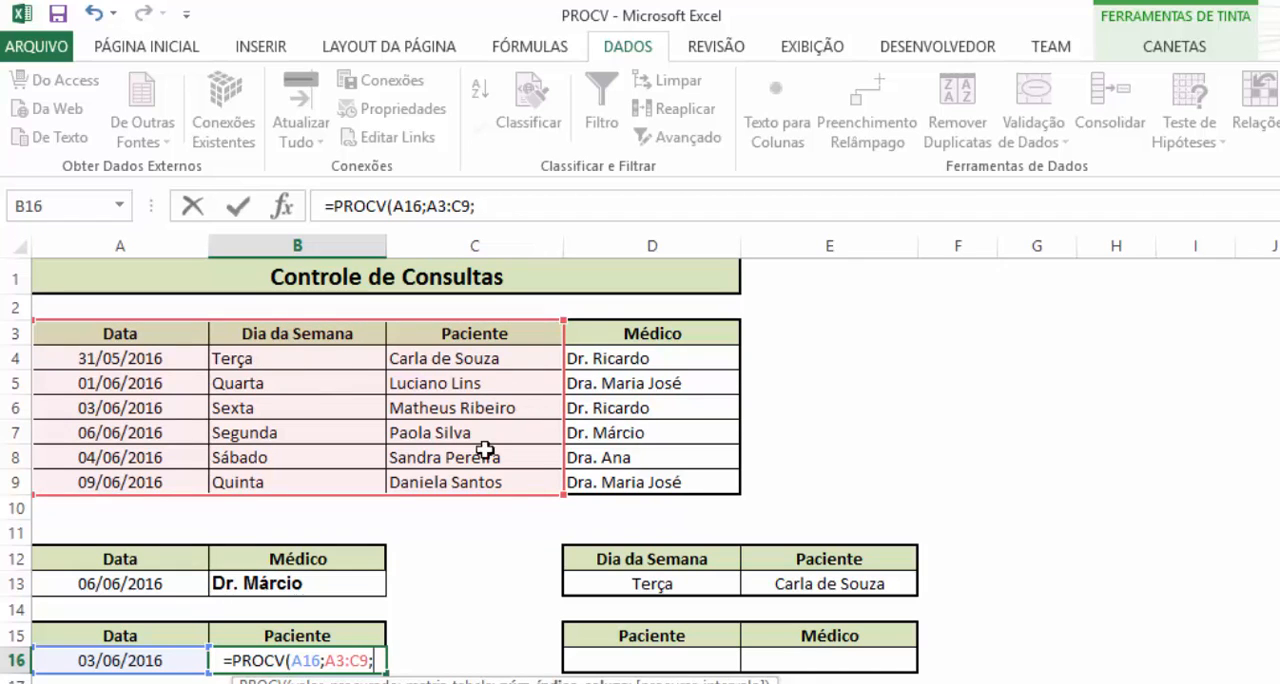
pyautogui.write('3')
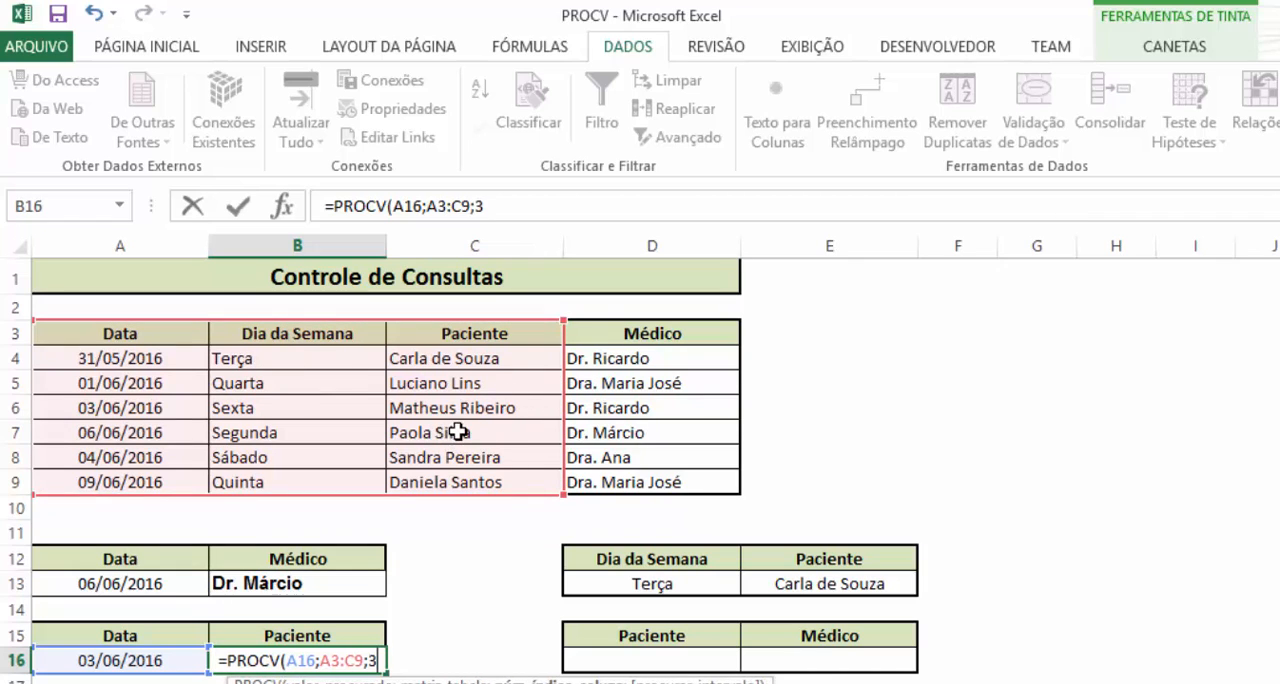
pyautogui.write(';0')
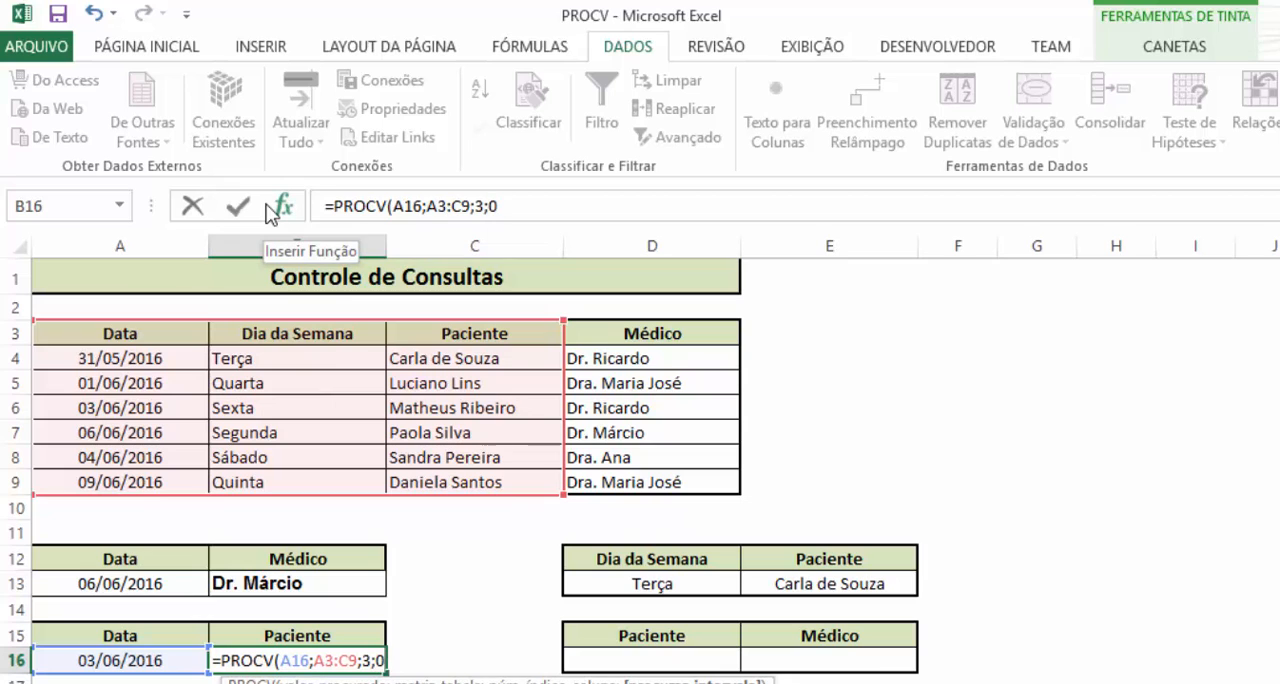
pyautogui.write(')')
pyautogui.press('Return')
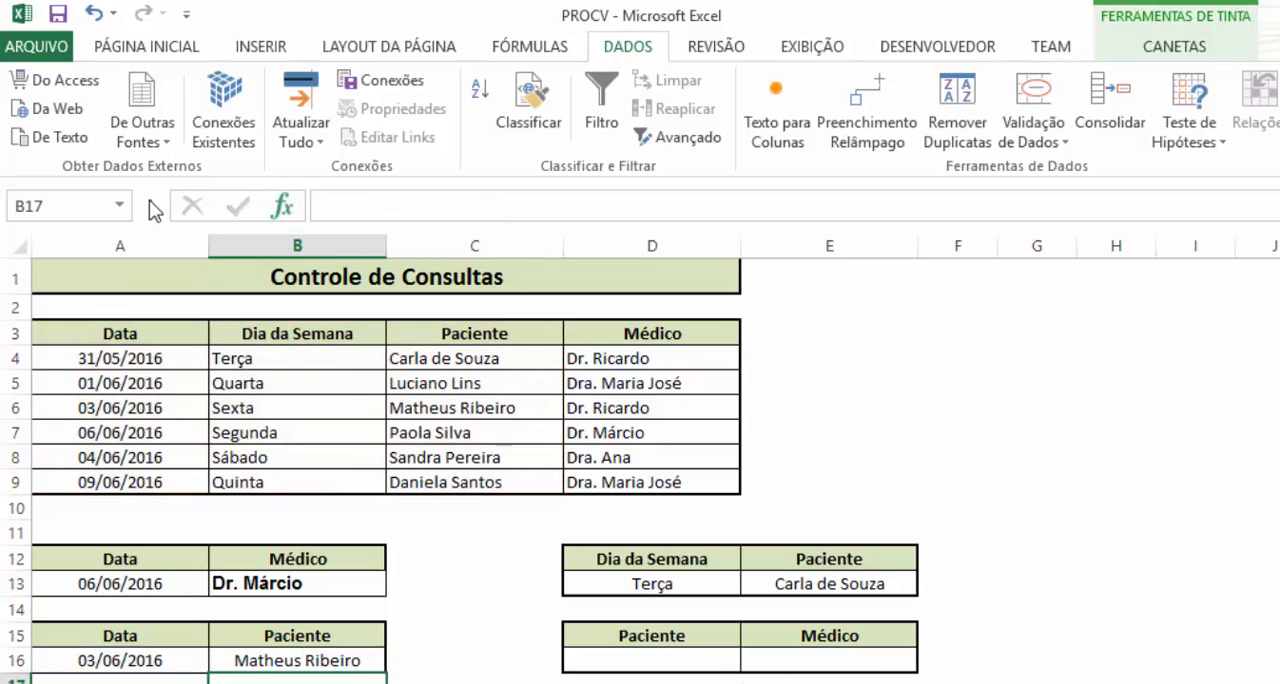
# Compare the patient returned in B16 with the 03/06/2016 row of the Controle de Consultas table
pyautogui.click(126, 662)
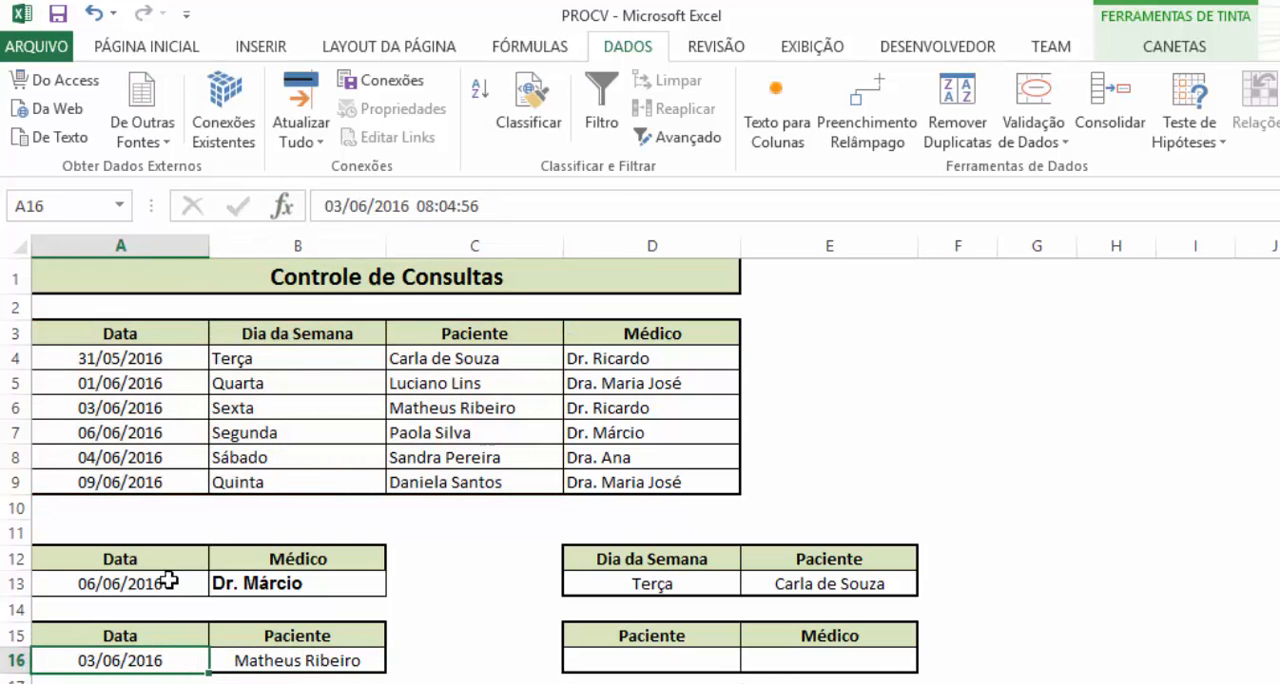
pyautogui.moveTo(171, 414); pyautogui.dragTo(470, 418)
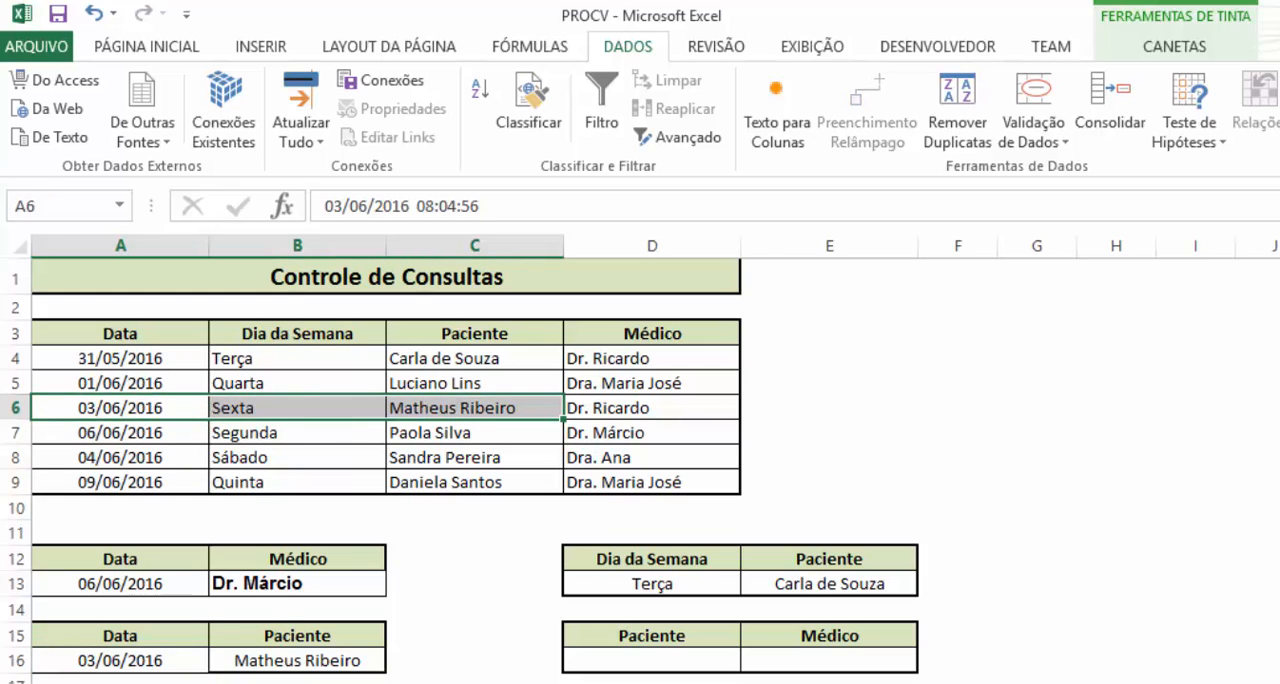
pyautogui.click(148, 681)
# Clear the lookup date in A16 and inspect how the B16 formula responds to an empty value
pyautogui.click(124, 658)
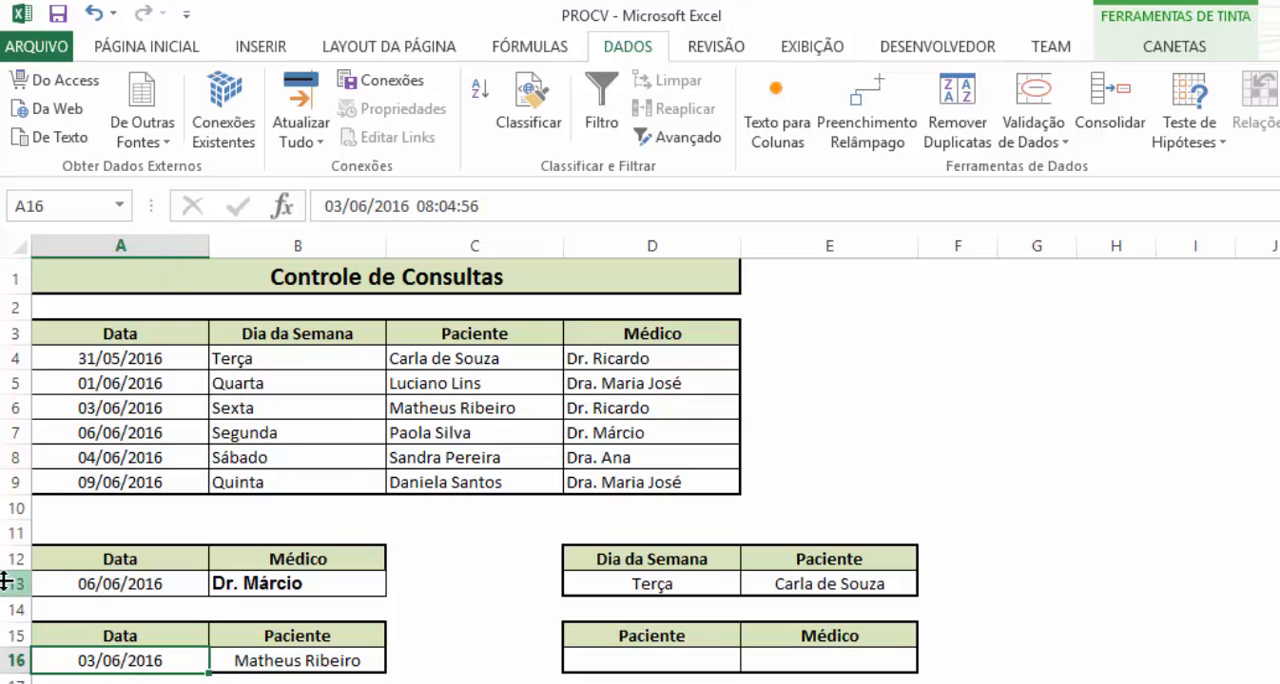
pyautogui.press('Delete')
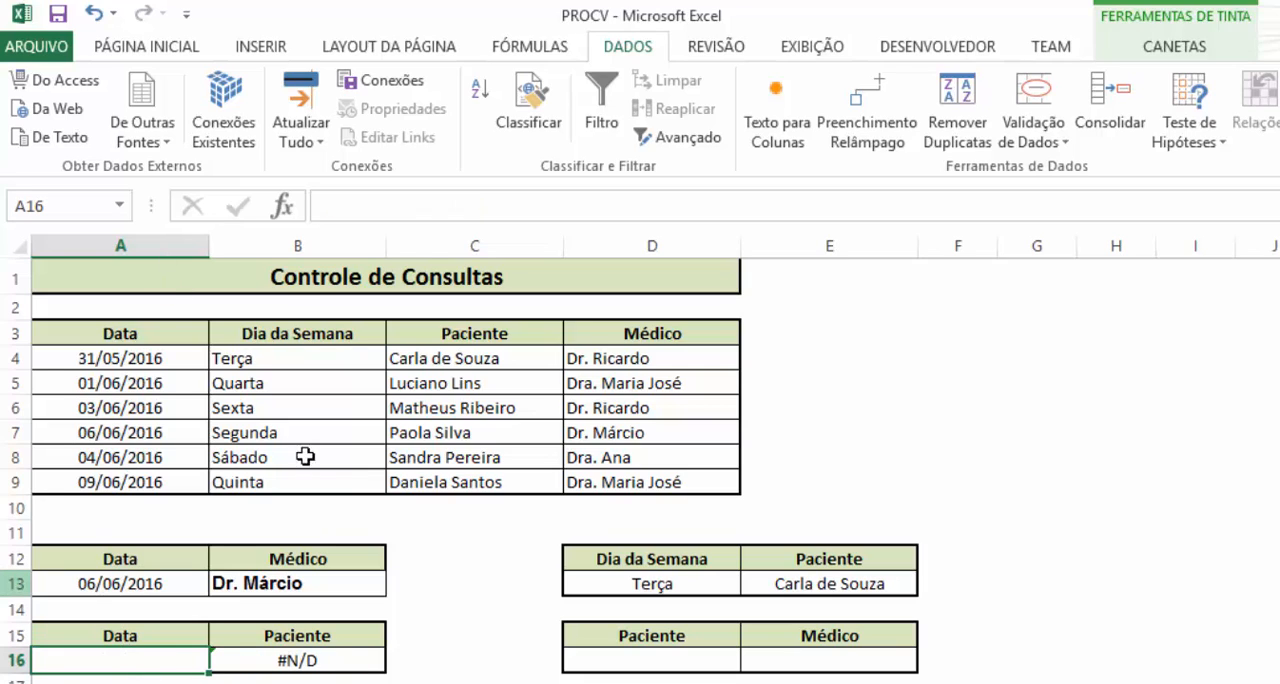
pyautogui.click(357, 660)
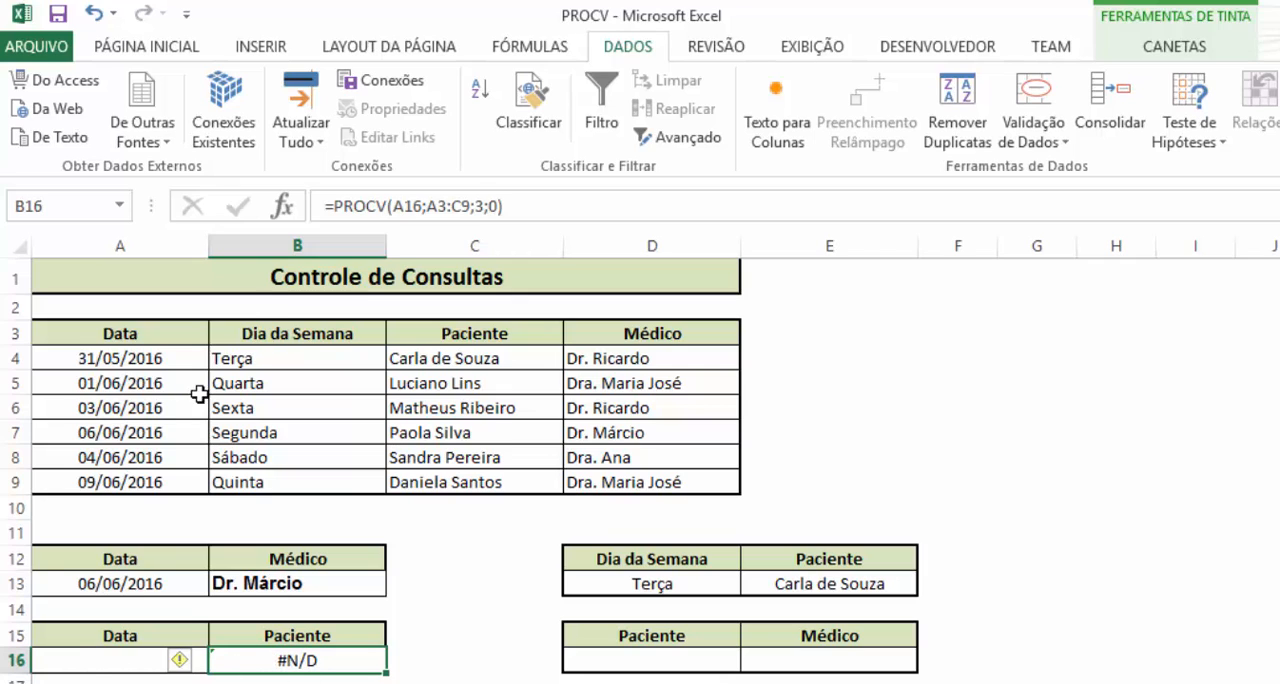
# Copy the date 01/06/2016 from A5 into A16 and check the patient returned in B16
pyautogui.click(192, 388)
pyautogui.hotkey('ctrl', 'c')
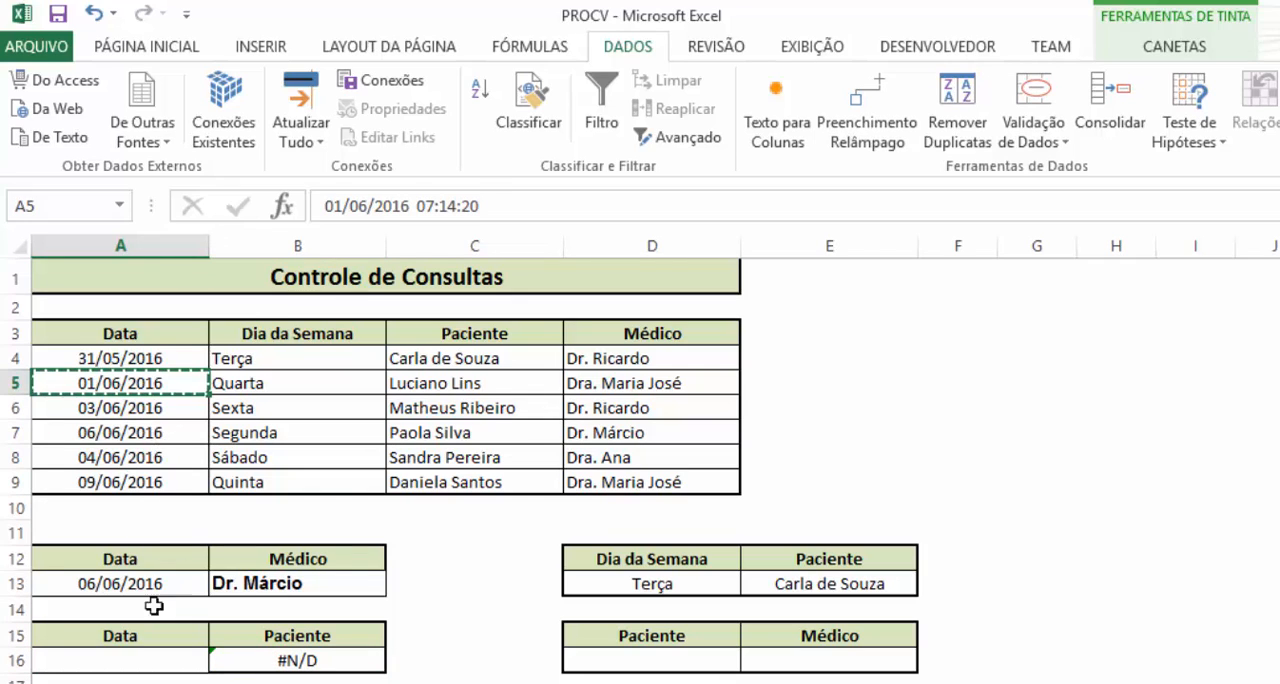
pyautogui.click(158, 666)
pyautogui.hotkey('ctrl', 'v')
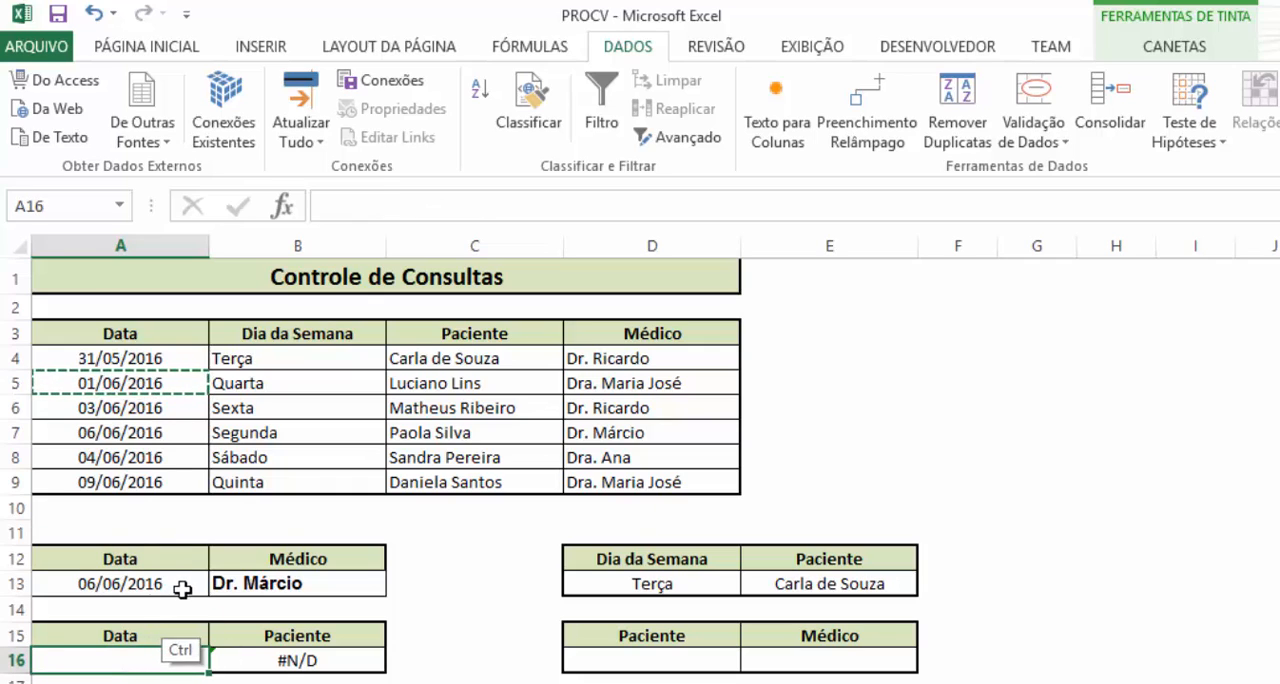
pyautogui.click(343, 662)
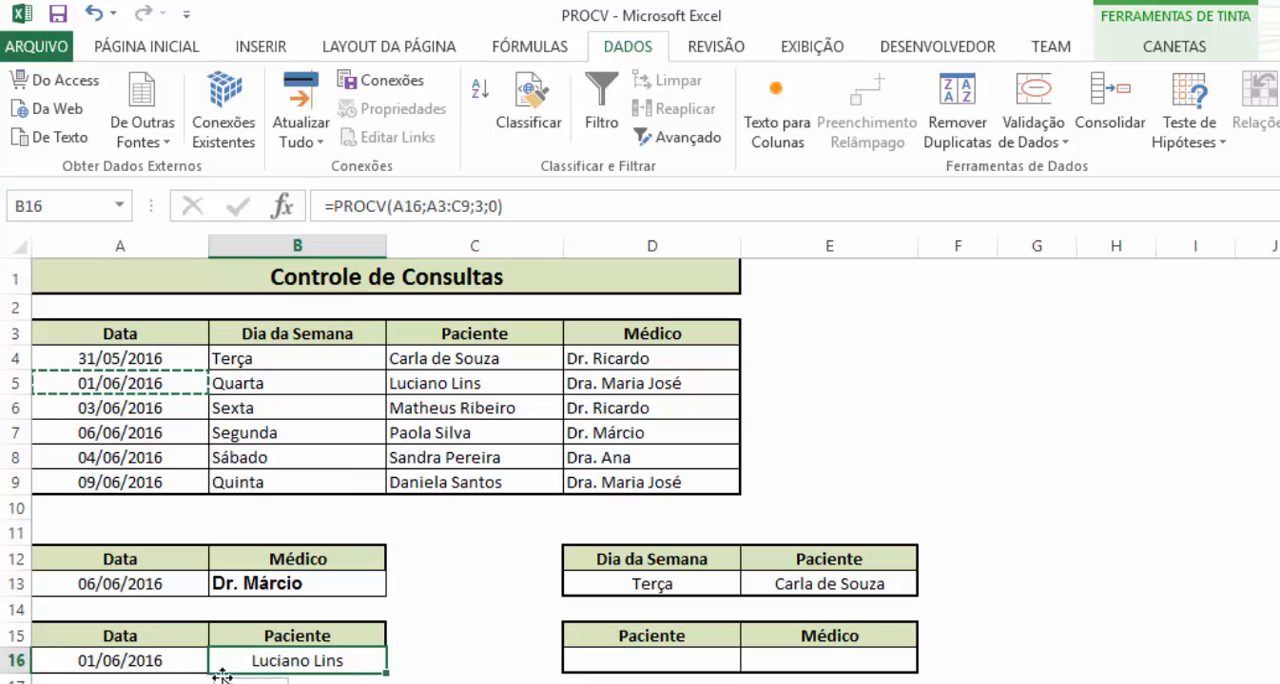
# Try the year 2017 in the A16 date, check the B16 result, and undo the year change
pyautogui.click(150, 660)
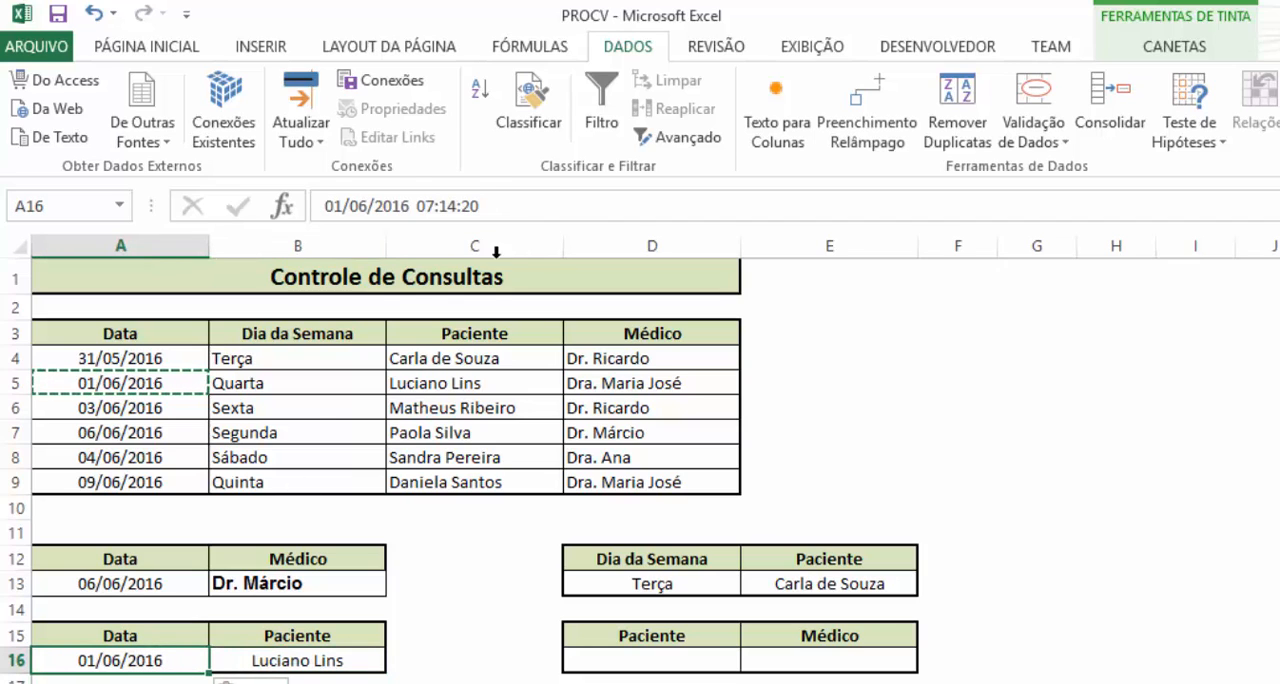
pyautogui.click(410, 206)
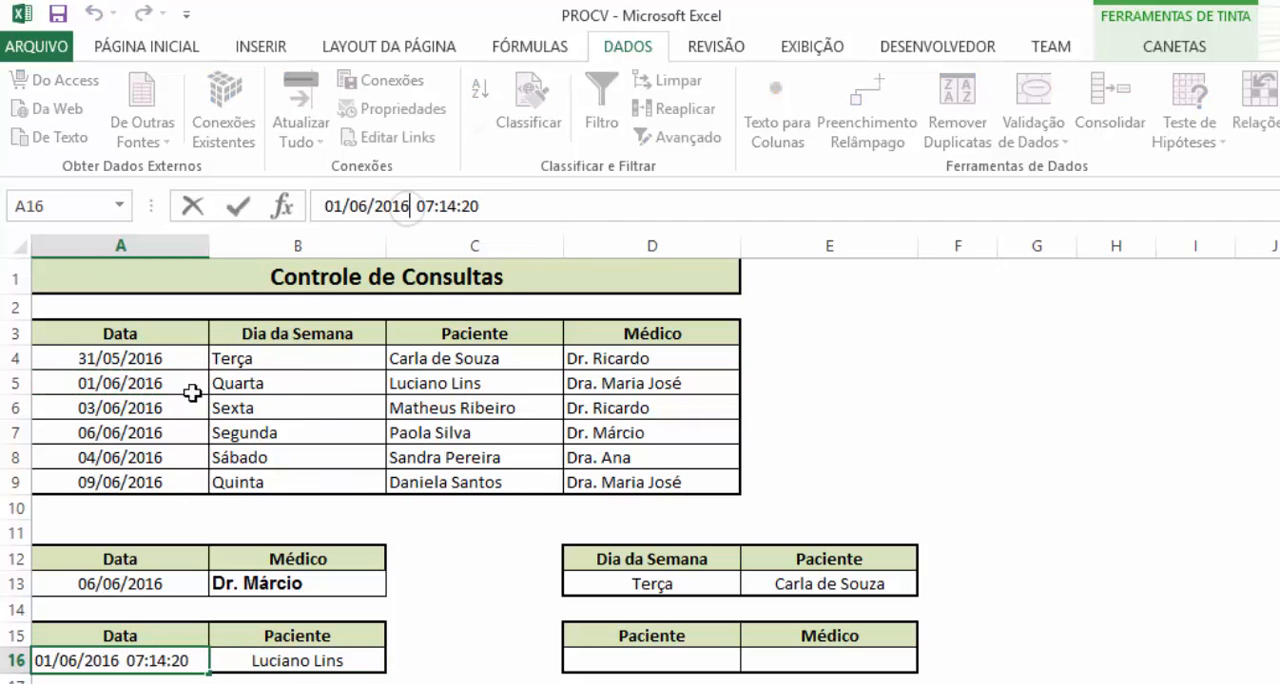
pyautogui.press('BackSpace')
pyautogui.write('7')
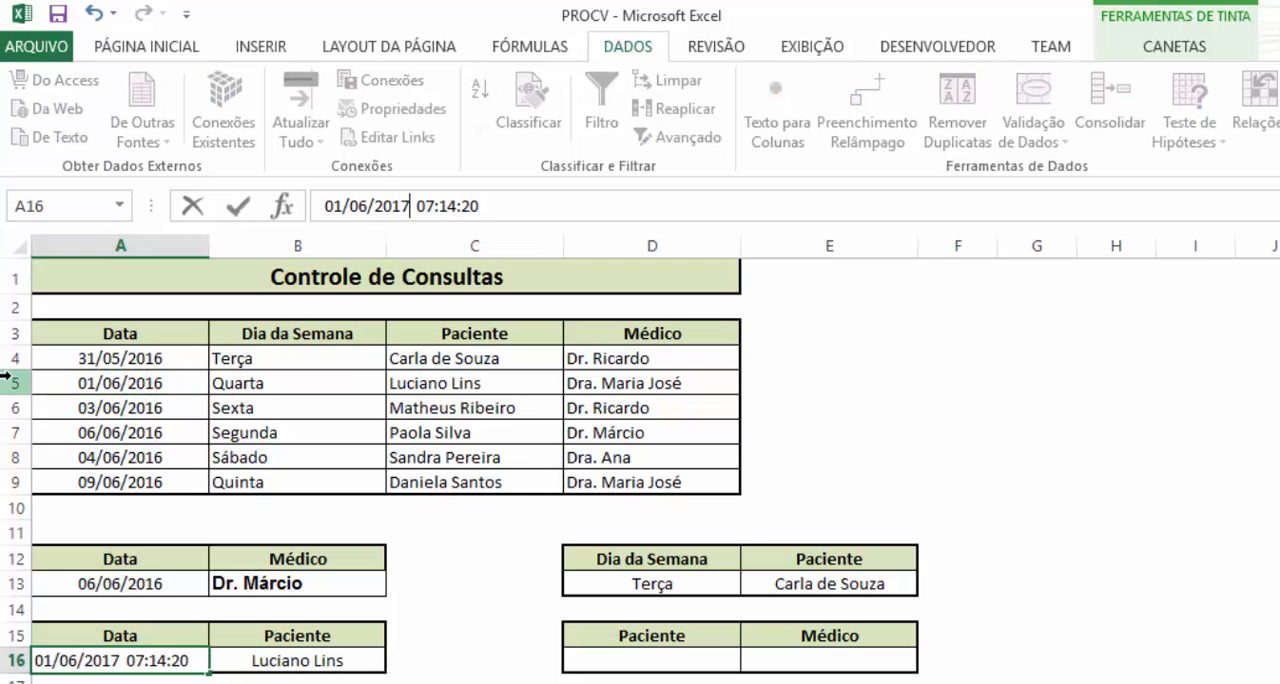
pyautogui.press('Return')
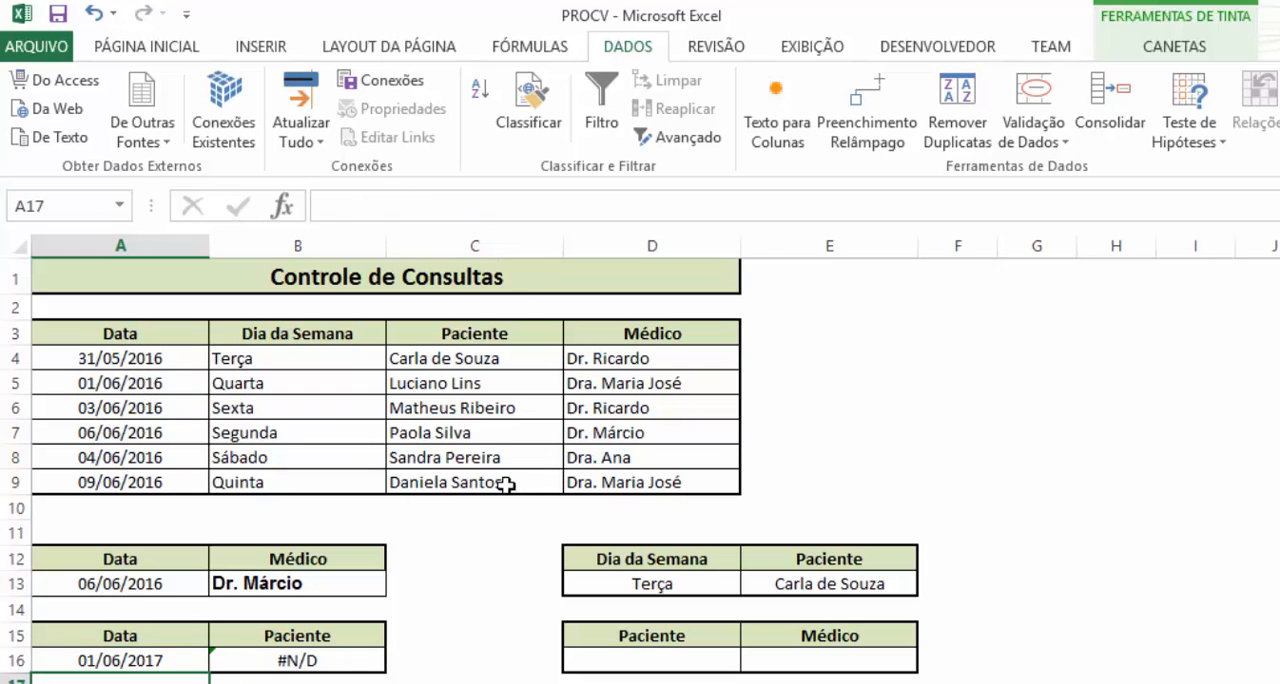
pyautogui.click(285, 662)
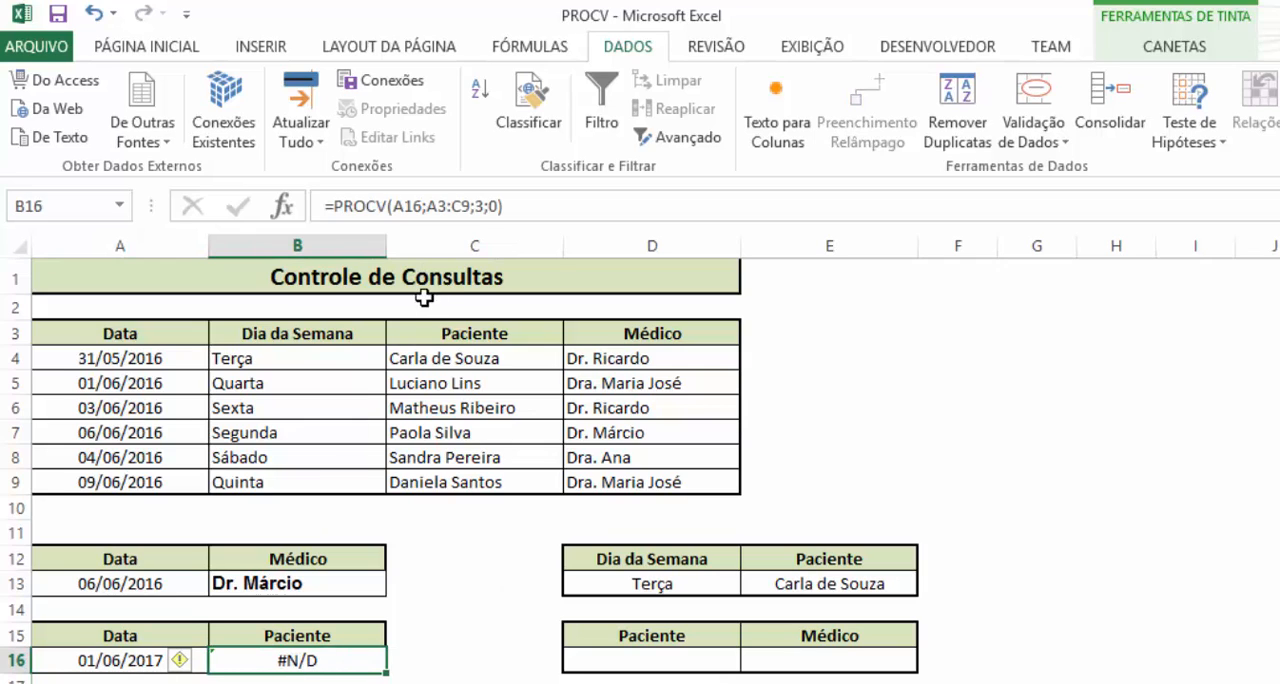
pyautogui.hotkey('ctrl', 'z')
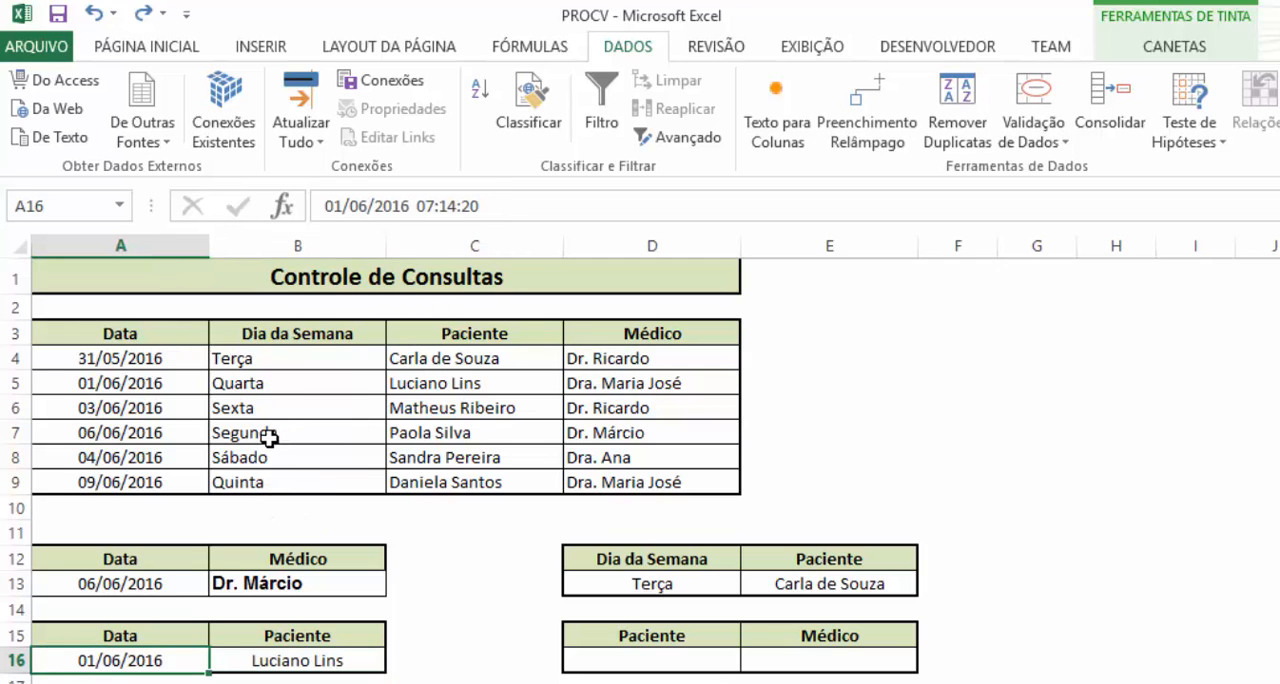
# Copy the patient name from C5 into D16 as the Paciente lookup value
pyautogui.click(801, 662)
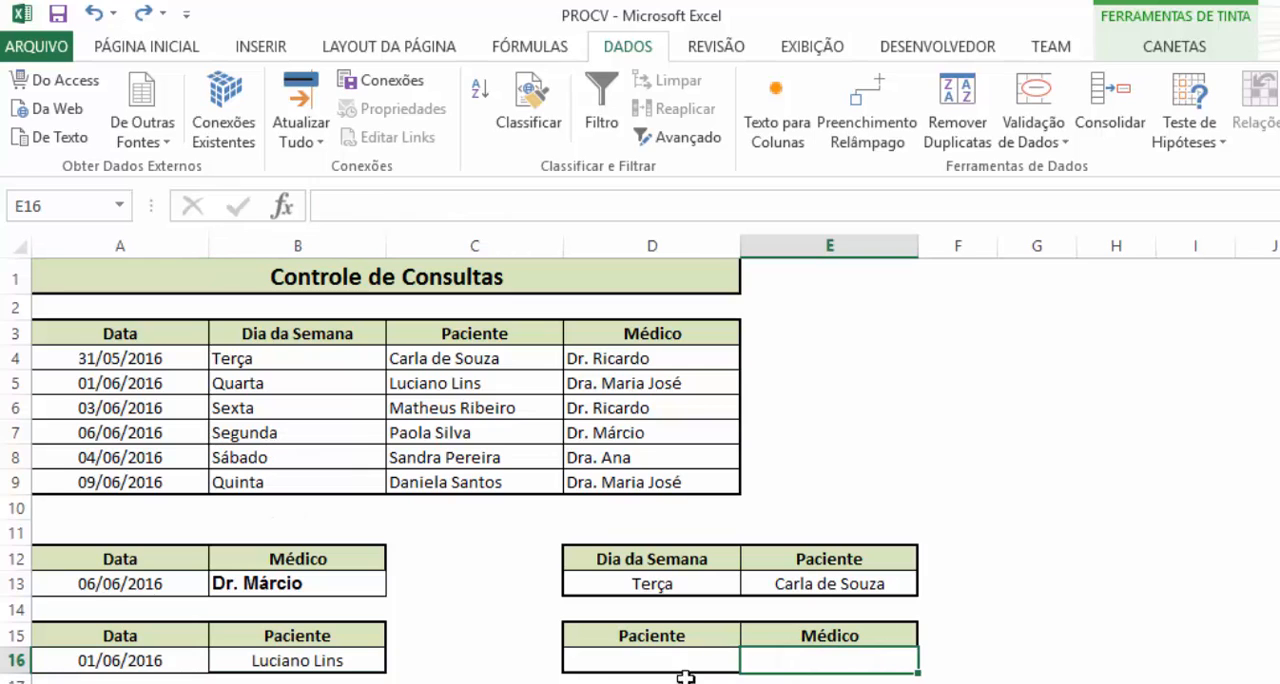
pyautogui.click(658, 656)
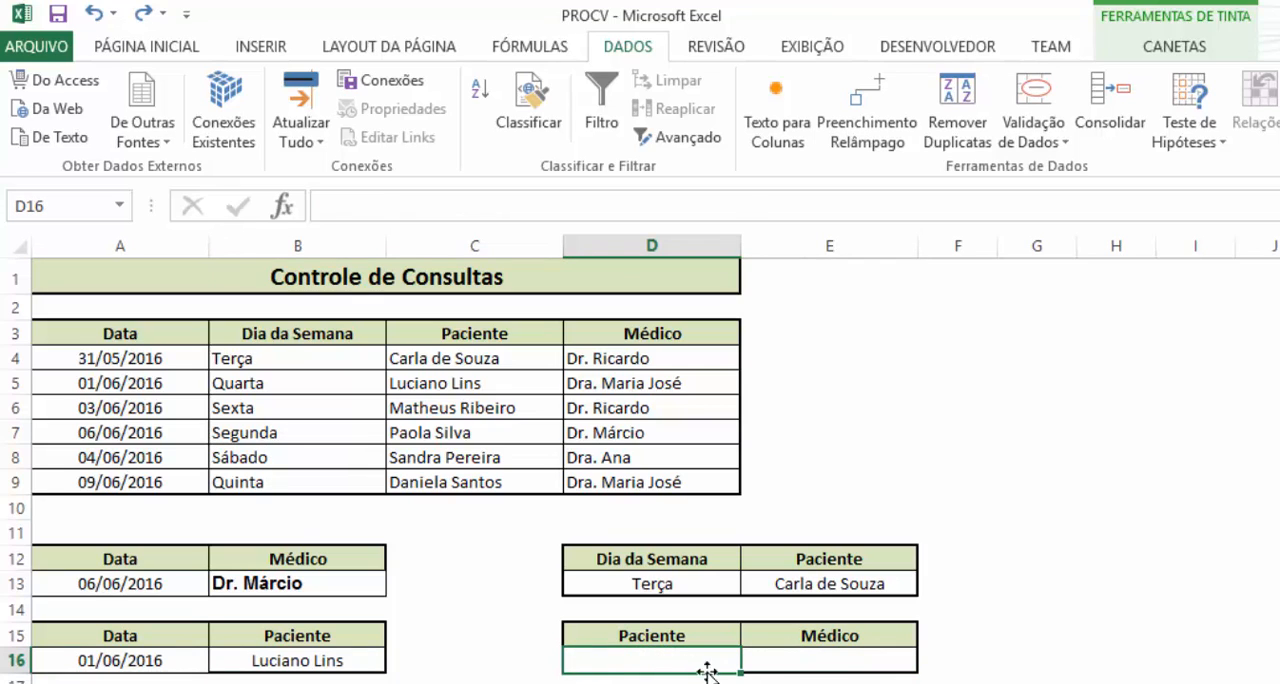
pyautogui.click(470, 404)
pyautogui.click(490, 385)
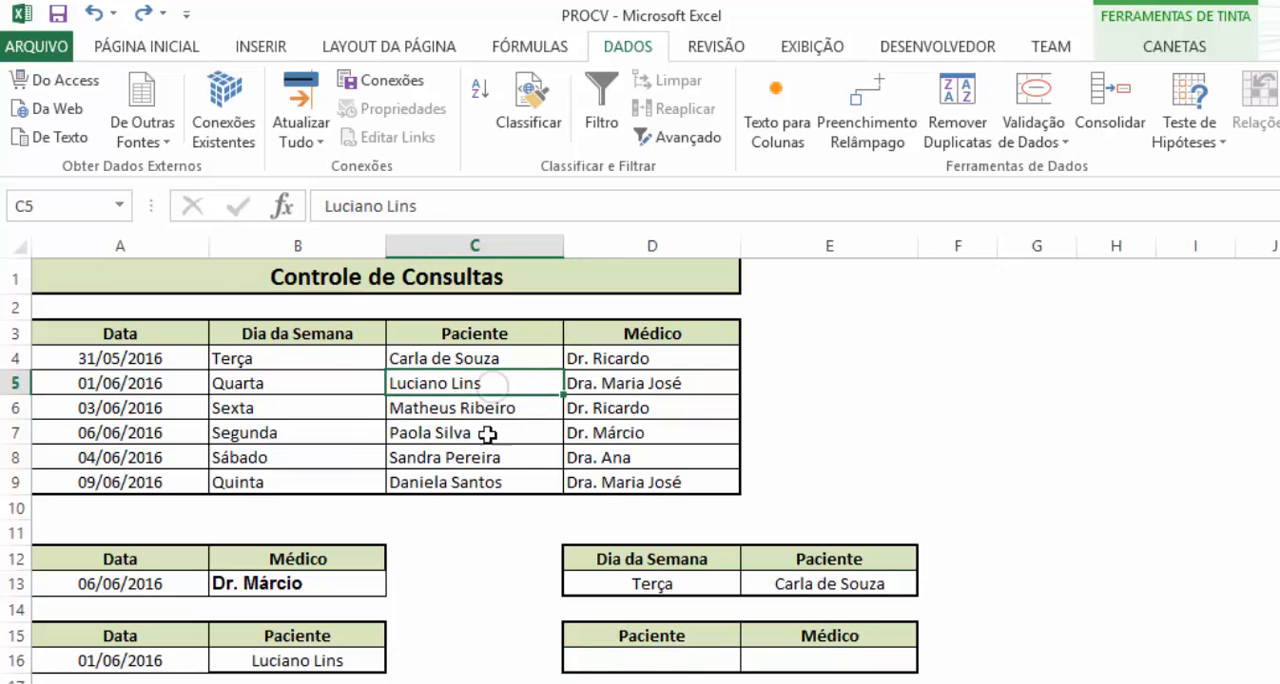
pyautogui.hotkey('ctrl', 'c')
pyautogui.click(693, 660)
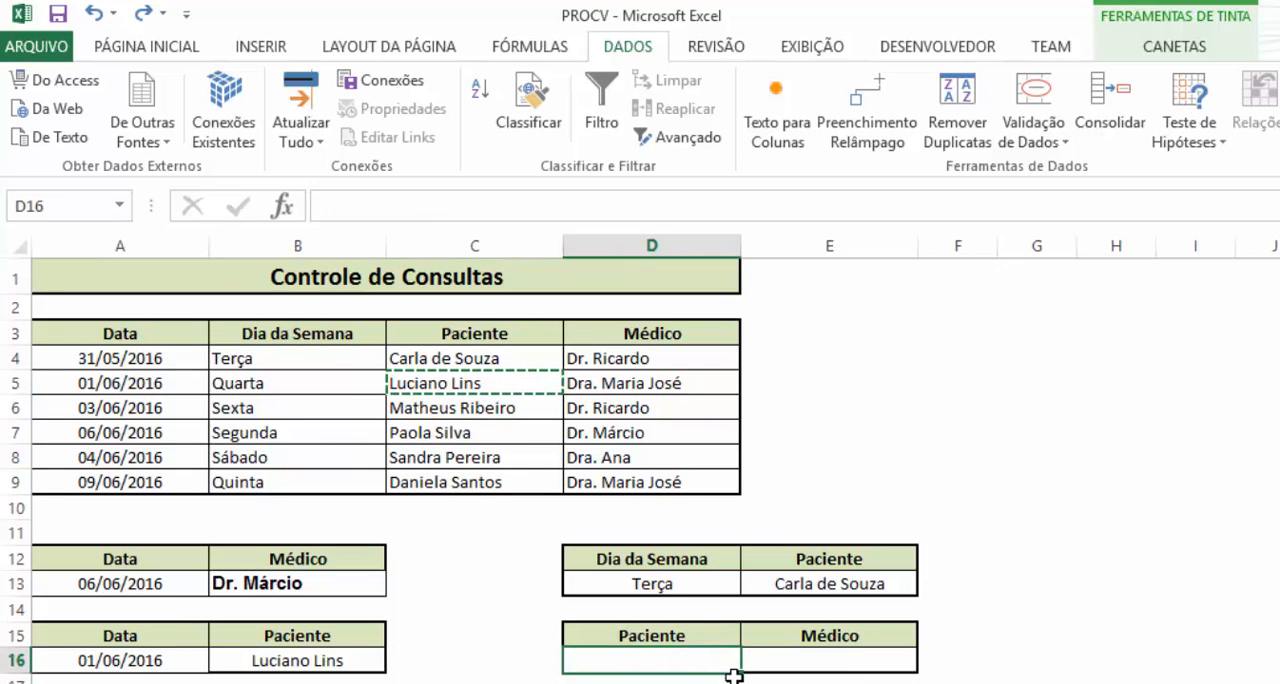
pyautogui.hotkey('ctrl', 'v')
# Enter the formula =PROCV(D16;C3:D9;2;0) in E16 to look up the doctor for the patient in D16
pyautogui.click(831, 656)
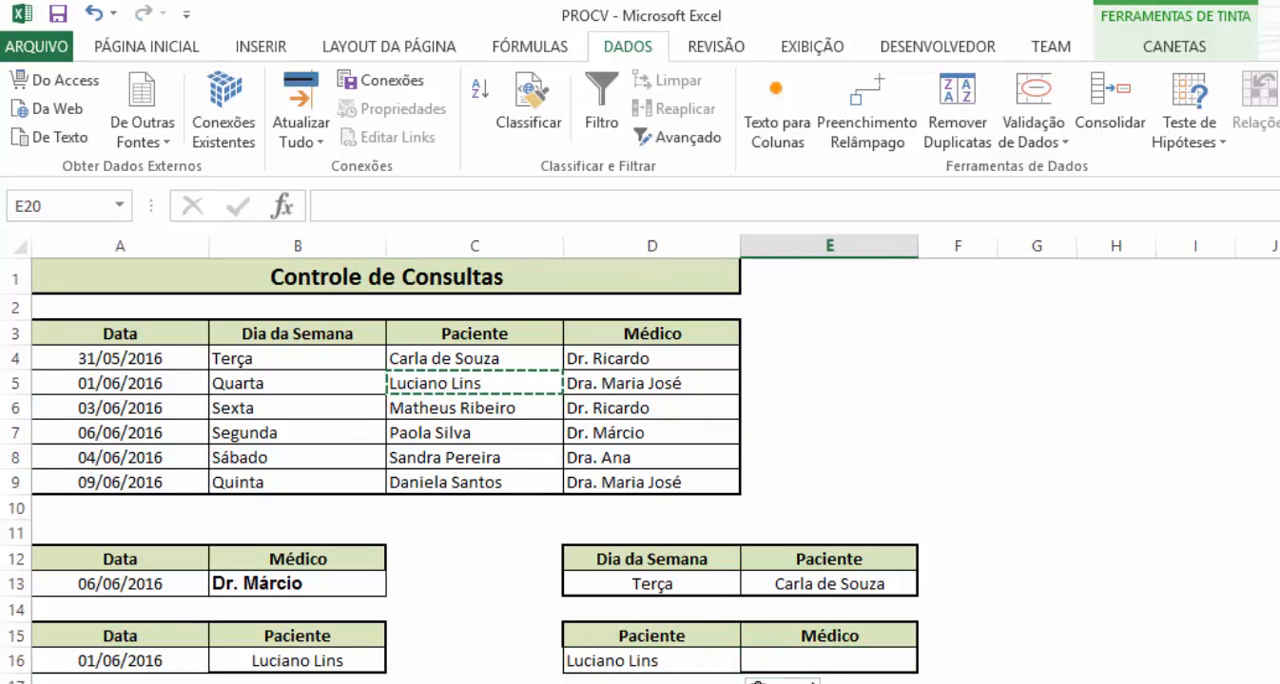
pyautogui.write('=pro')
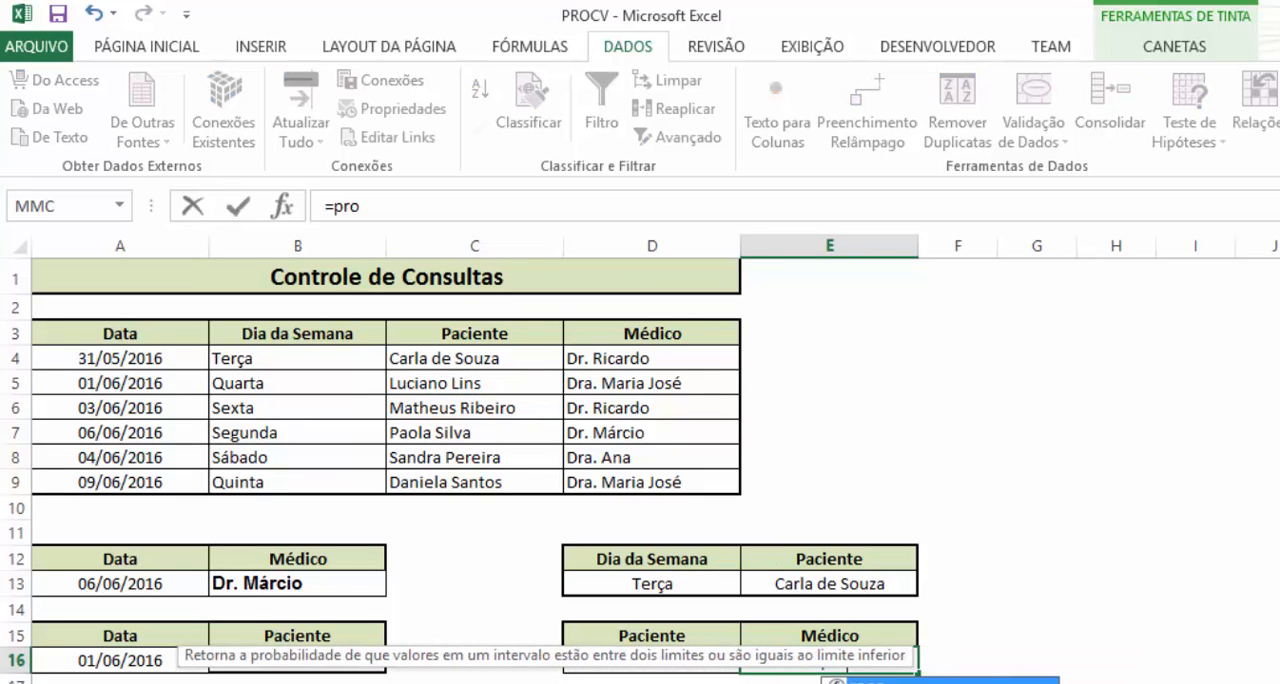
pyautogui.write('cv')
pyautogui.press('Tab')
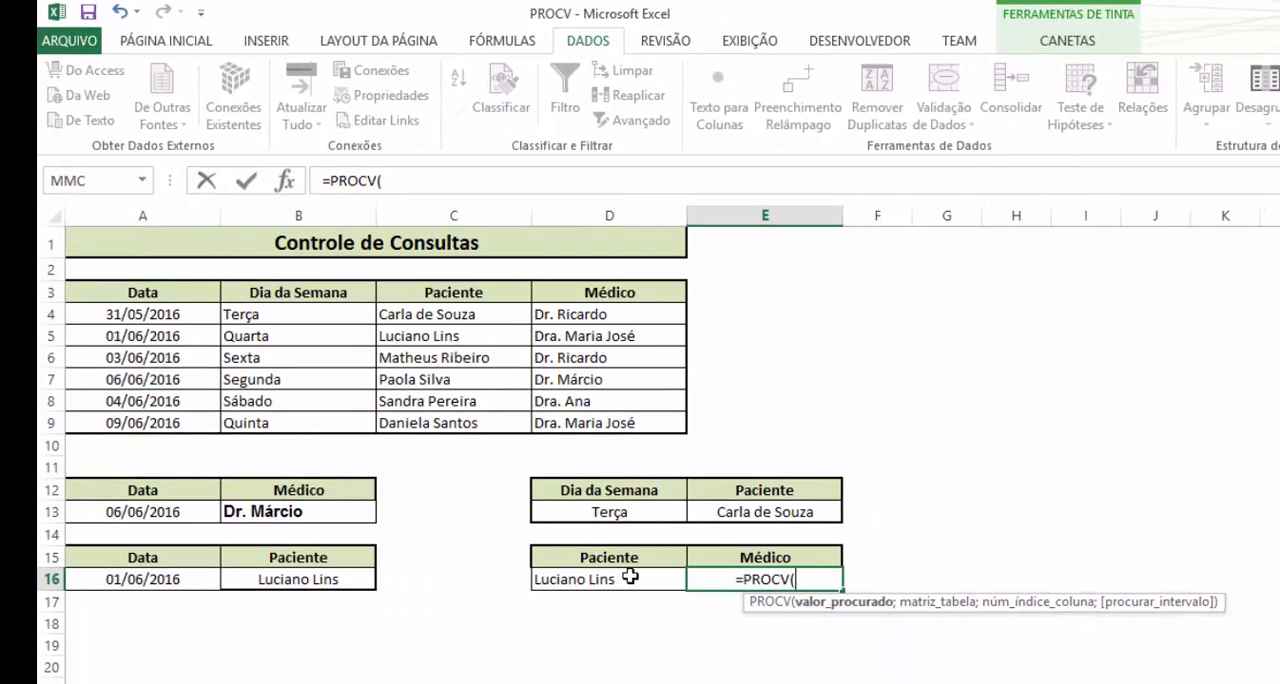
pyautogui.click(620, 591)
pyautogui.write(';')
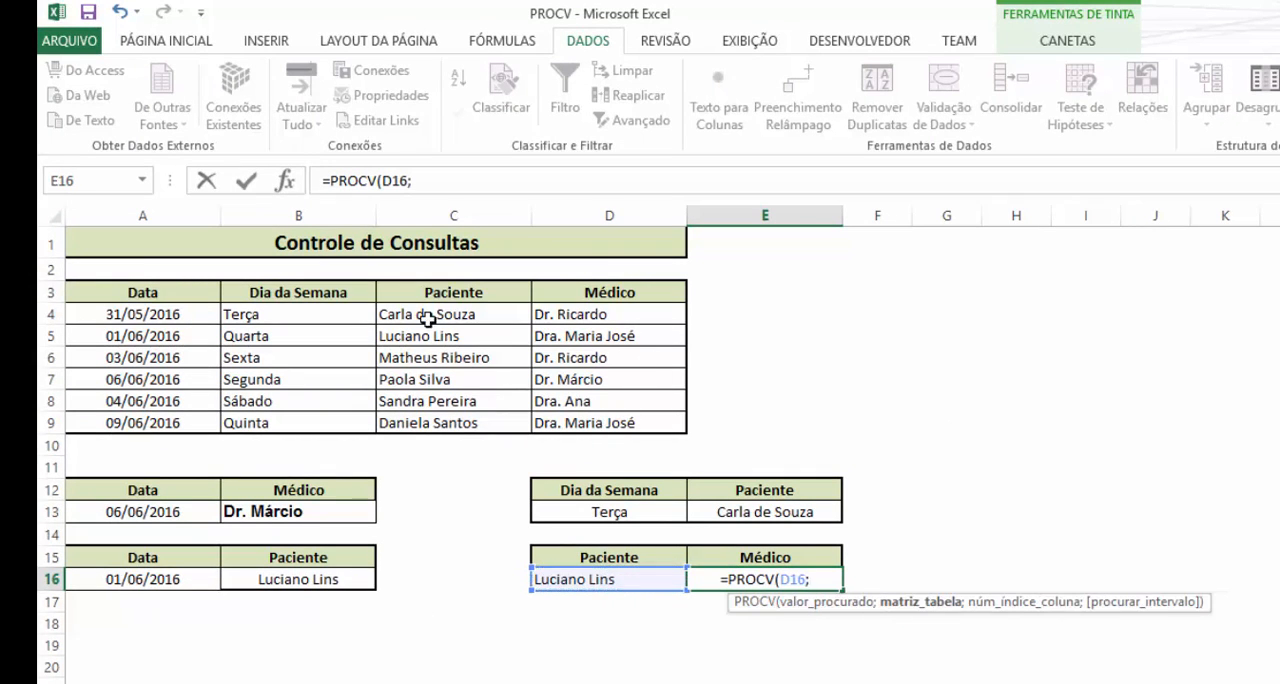
pyautogui.moveTo(442, 292); pyautogui.dragTo(590, 420)
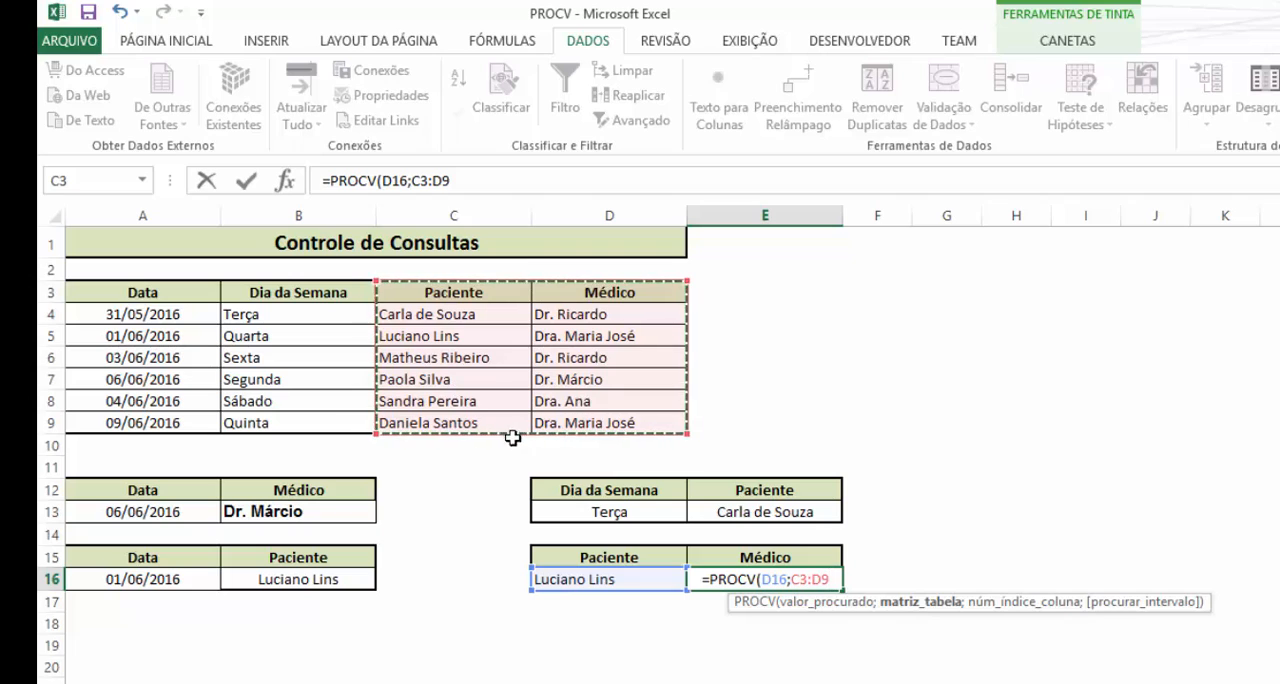
pyautogui.write(';')
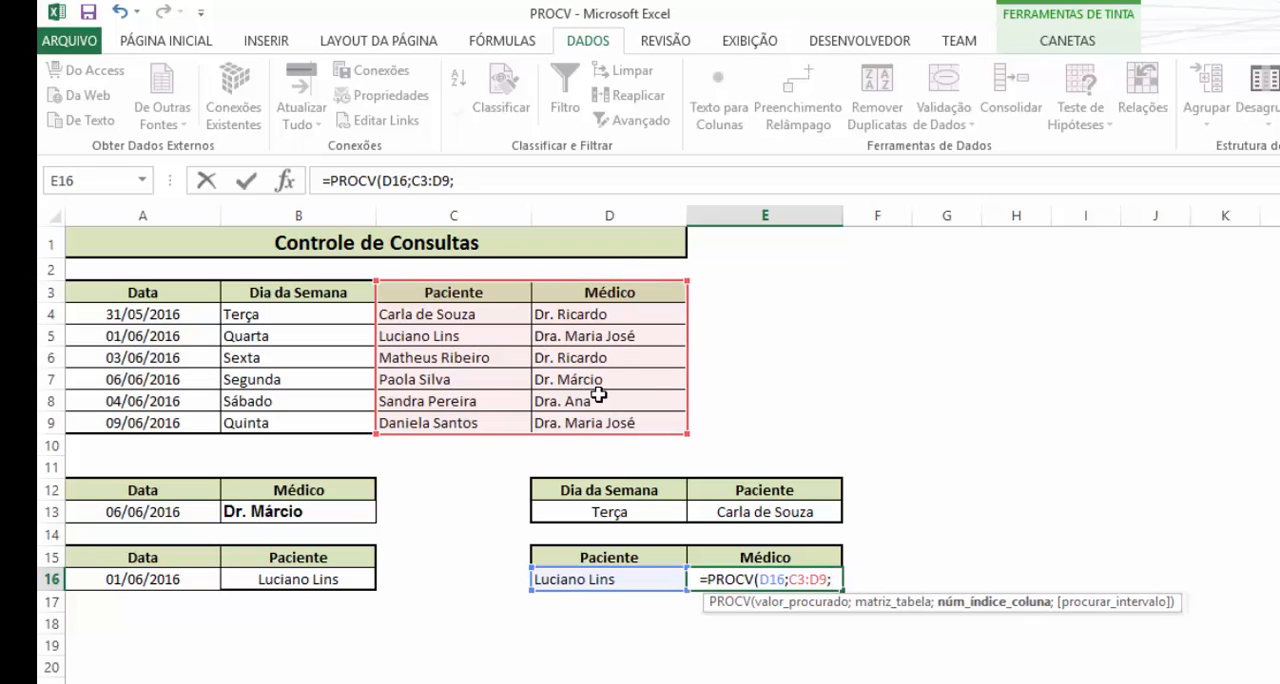
pyautogui.write('2;0')
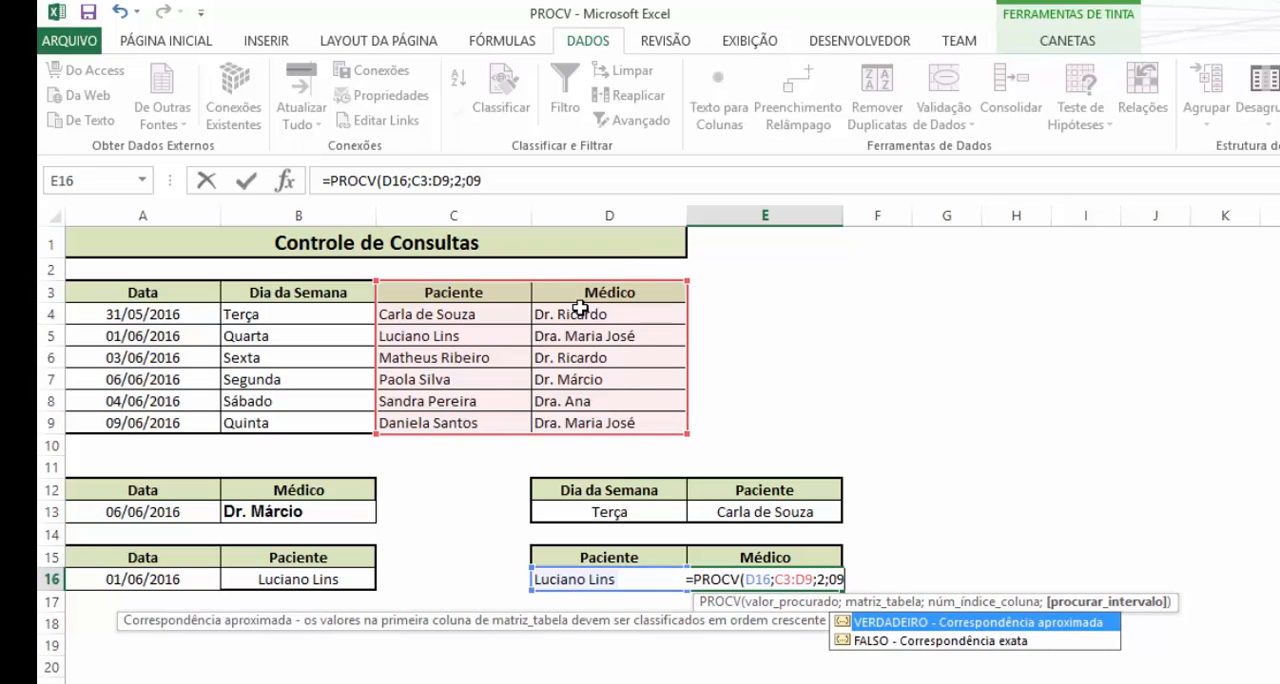
pyautogui.write(')')
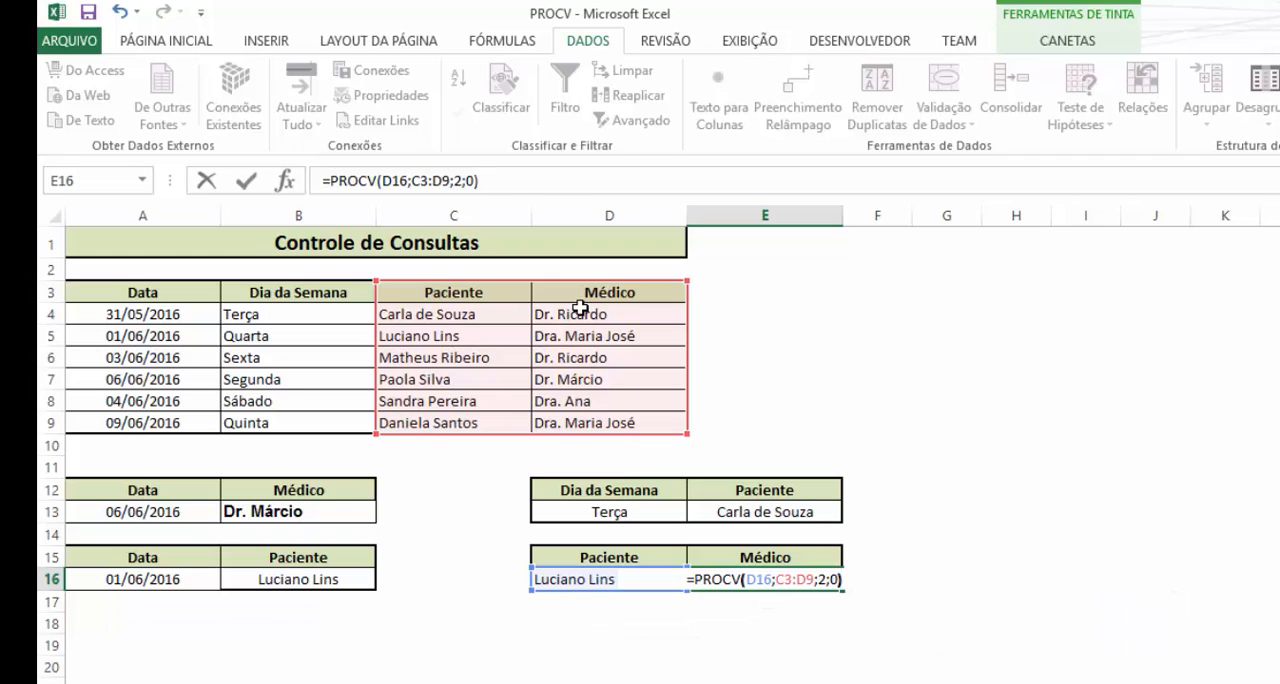
pyautogui.press('Return')
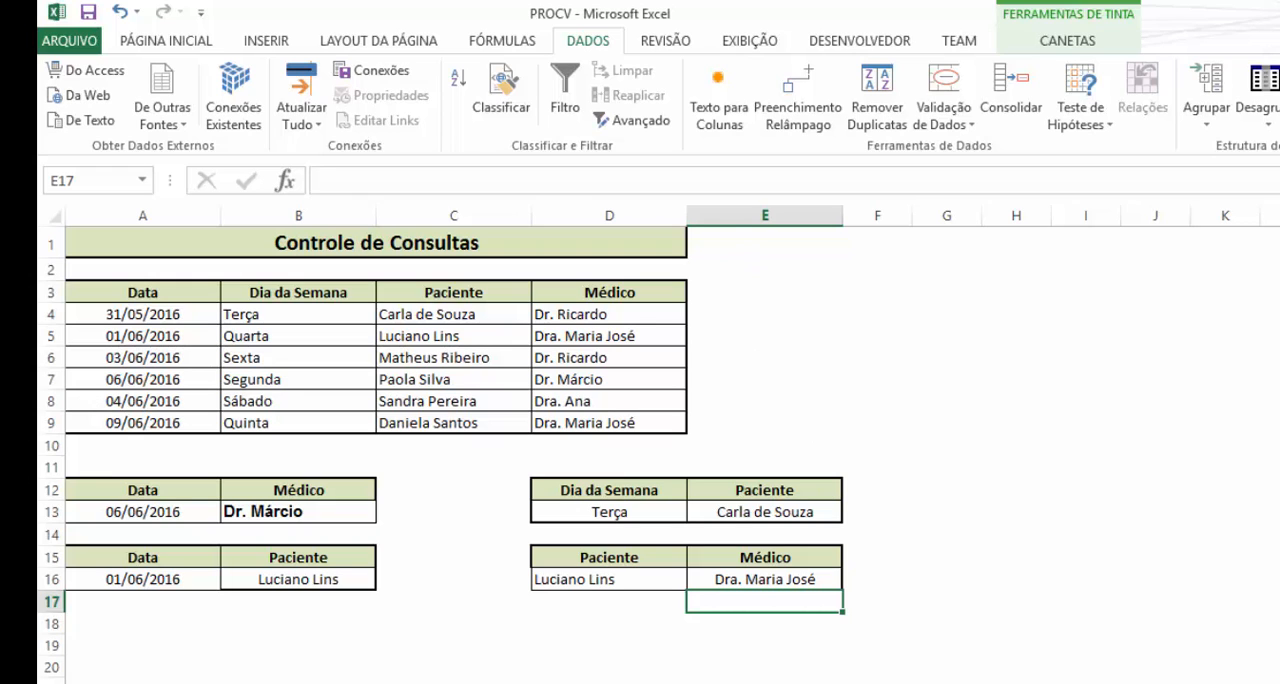
pyautogui.press('F10')
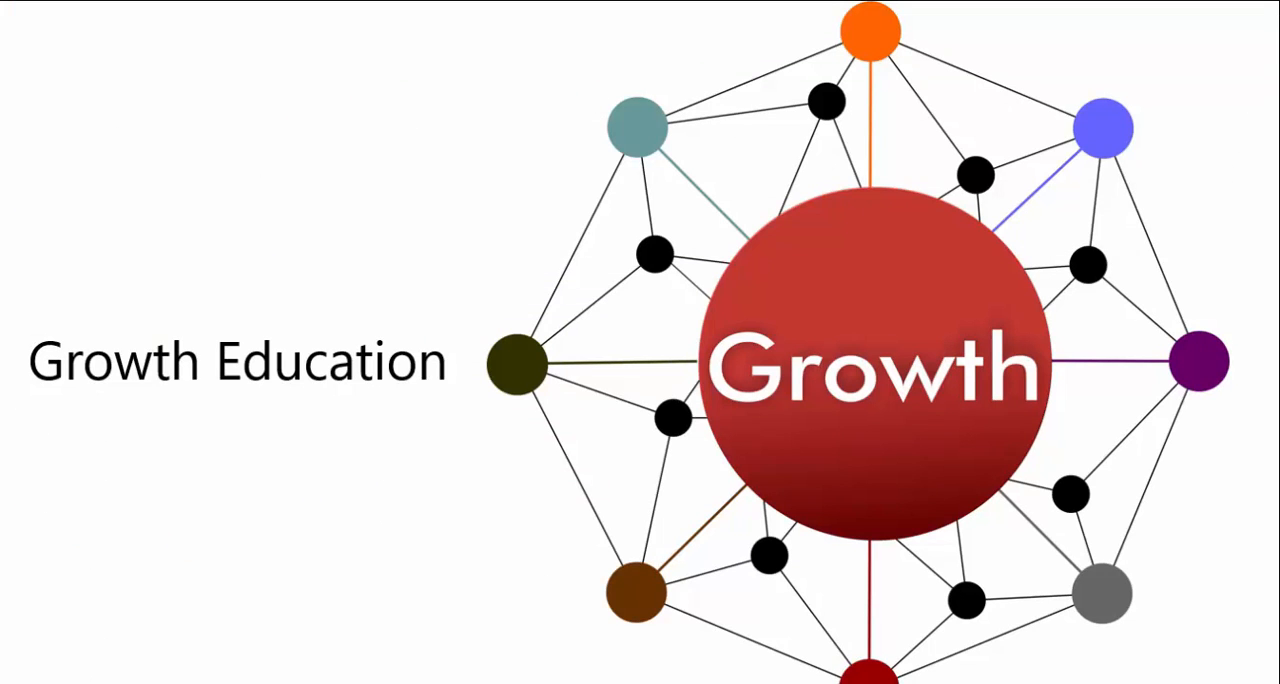